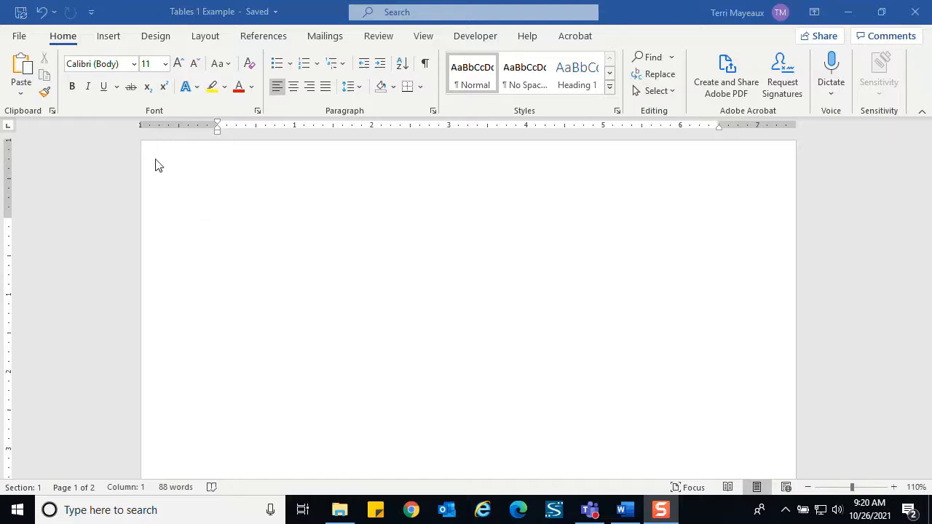
Step: Insert a table with four columns and two rows at the start of the blank page
click(117, 41)
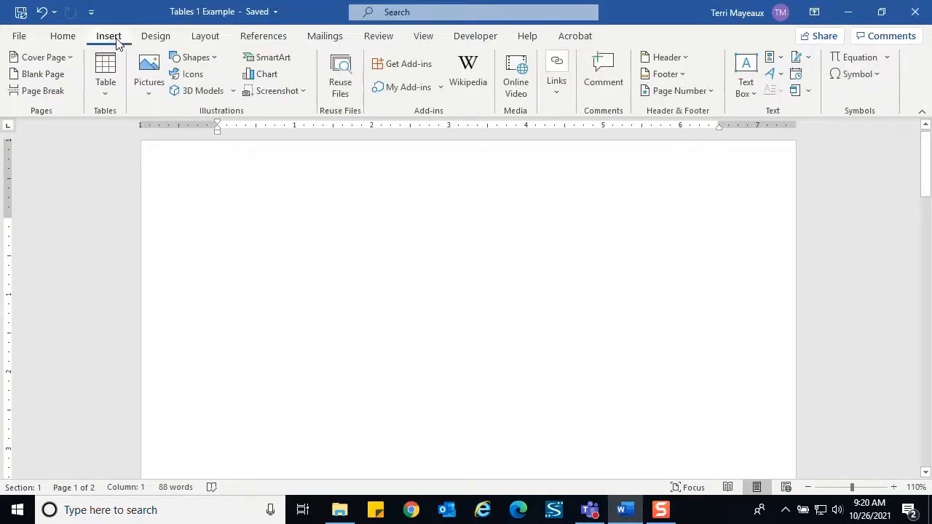
click(106, 96)
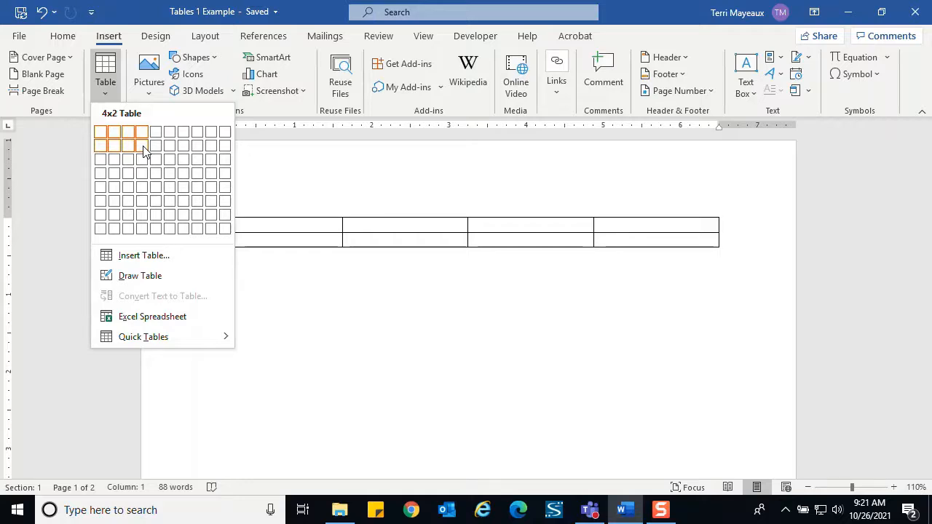
click(145, 151)
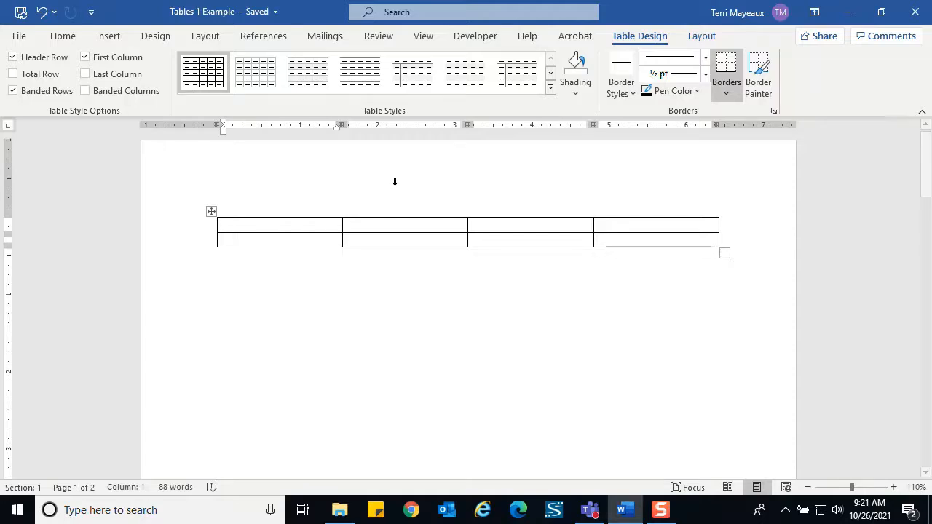
Step: Fill the table's first row with the headings Date, Low, High and Average
text(Date)
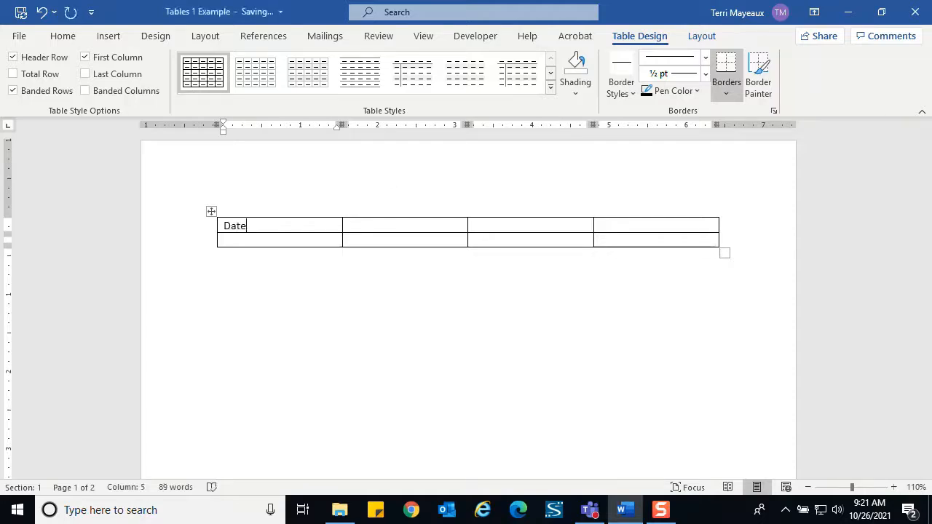
key(Tab)
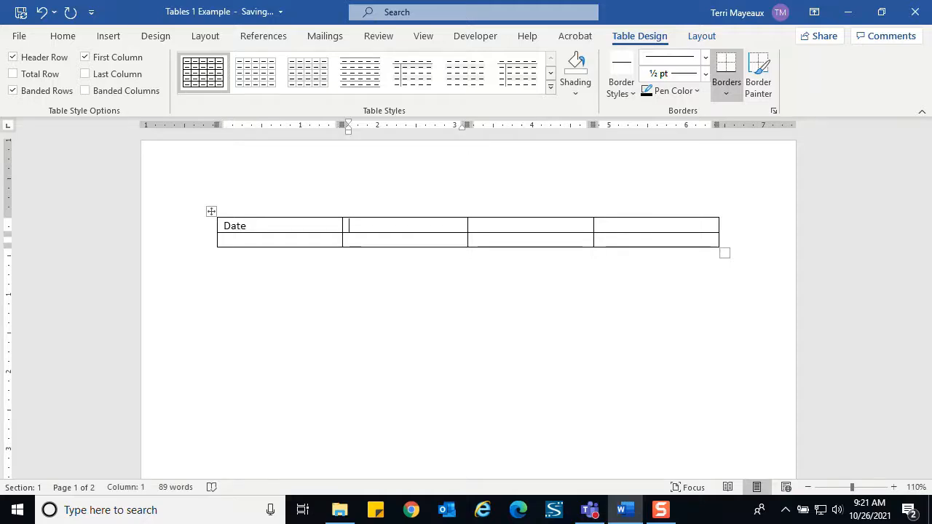
text(Low)
key(Tab)
text(High)
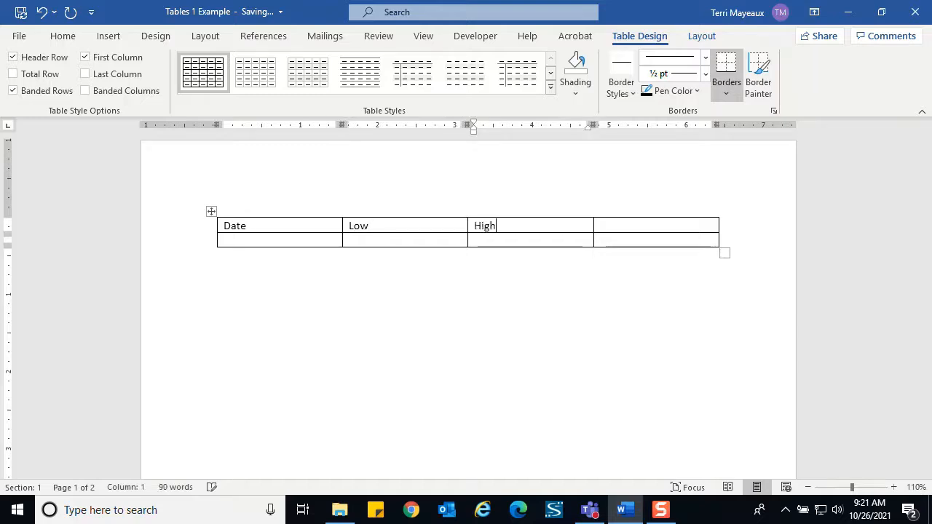
key(Tab)
text(Average)
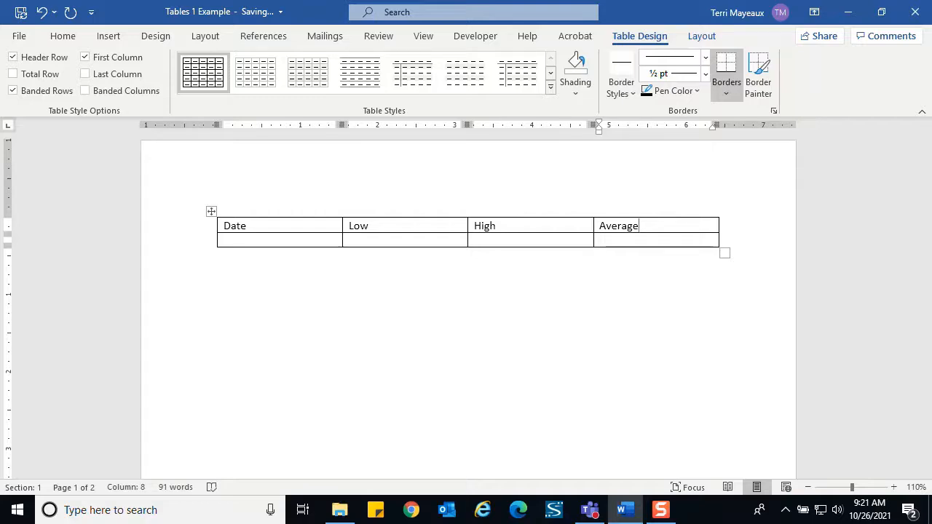
Step: Fill the second row with 10/1, 66, 77 and 70.71
key(Tab)
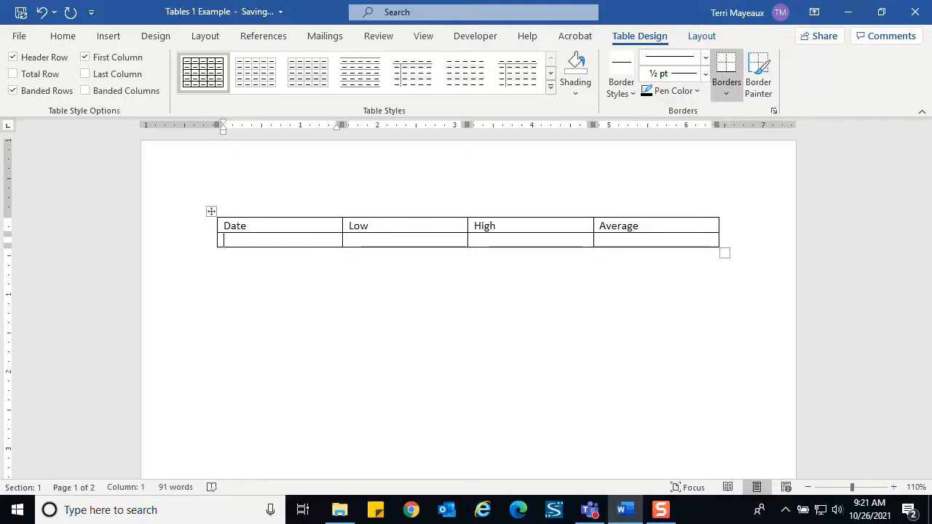
text(10/1)
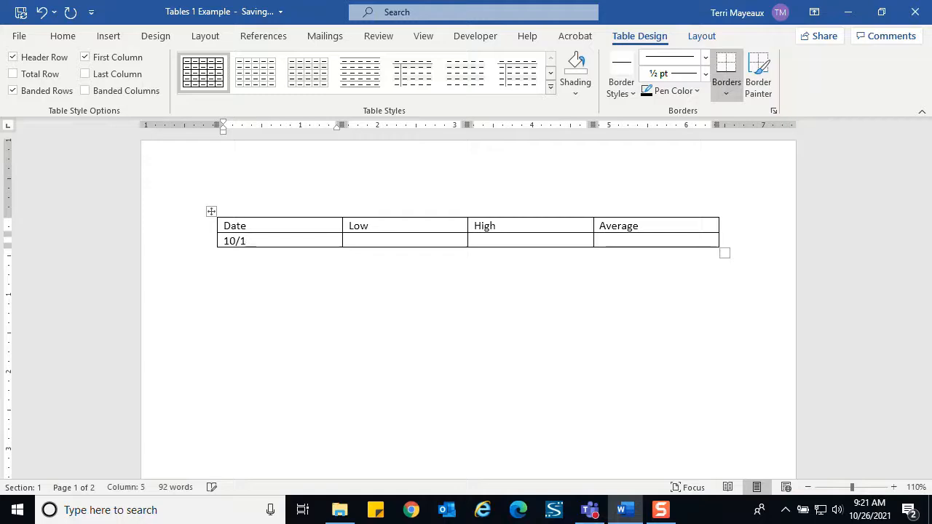
key(Tab)
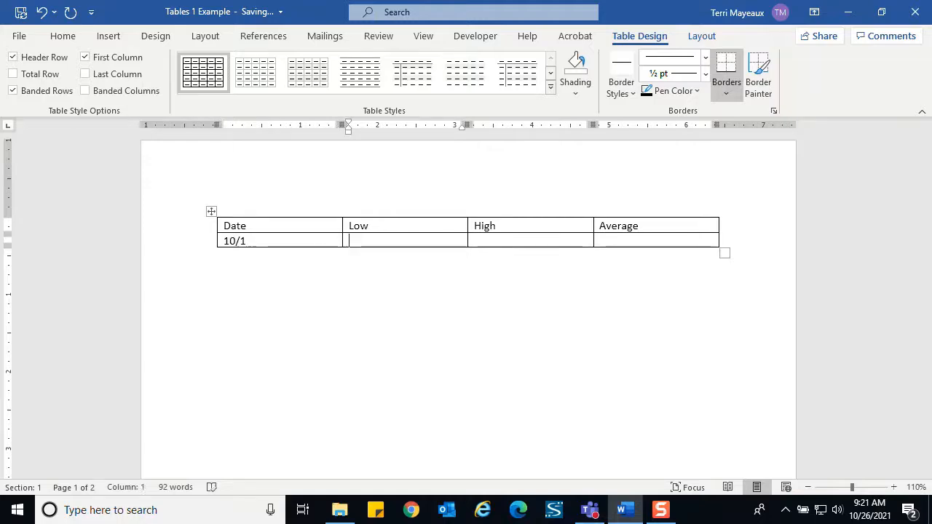
text(66)
key(Tab)
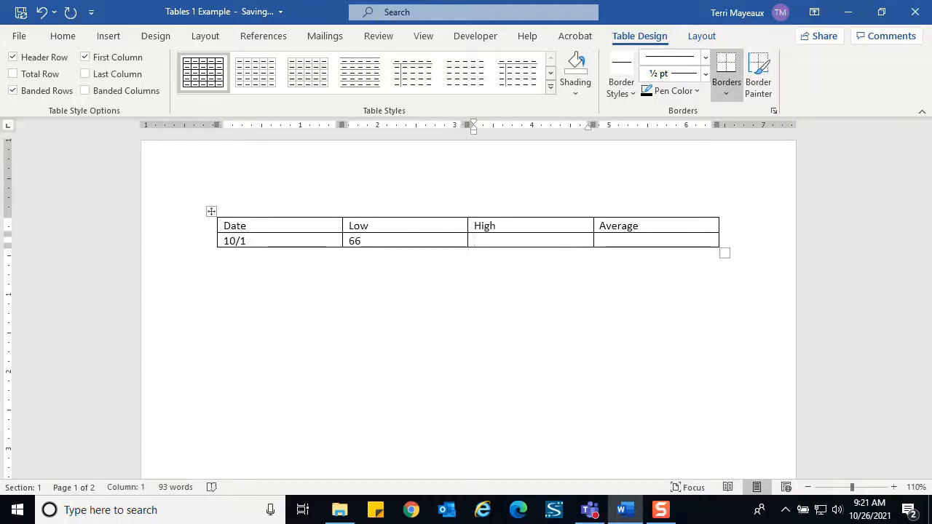
text(77)
key(Tab)
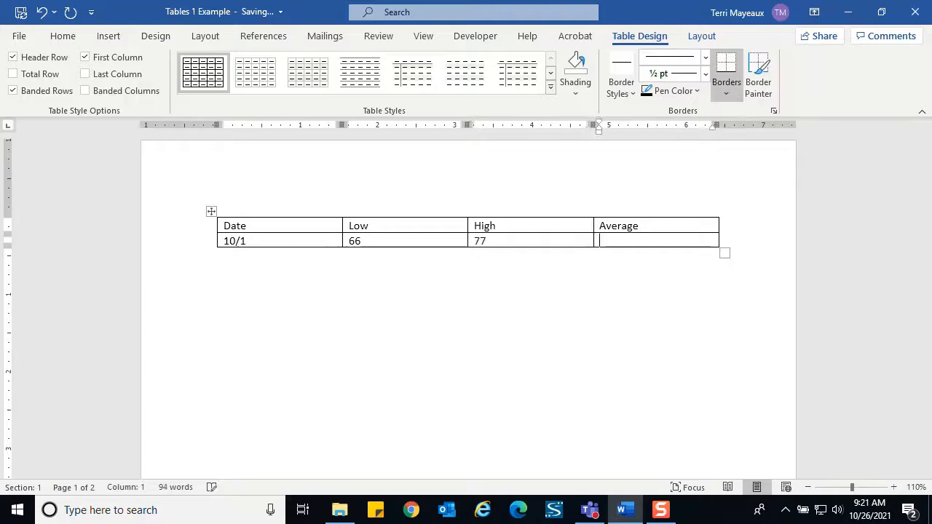
text(70.71)
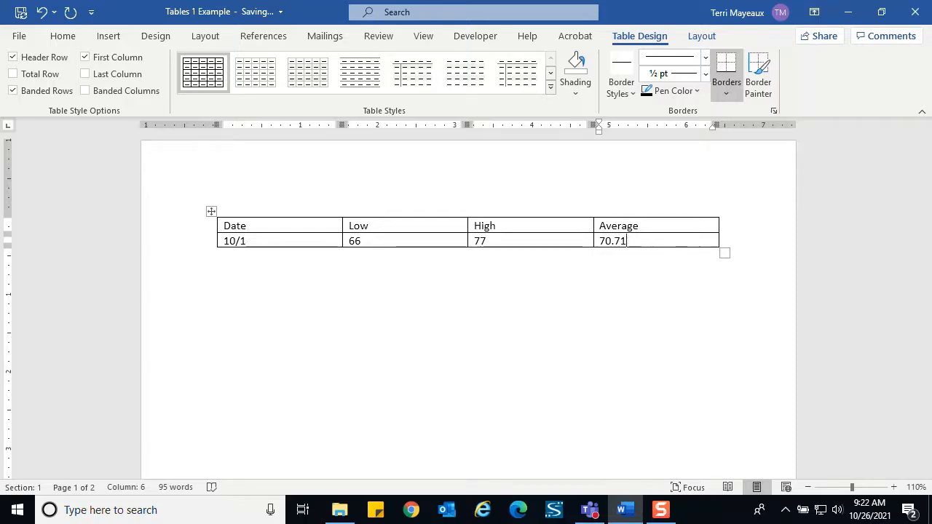
Step: Add a third row to the end of the table and fill it with 10/2, 60, 76 and 66.44
key(Tab)
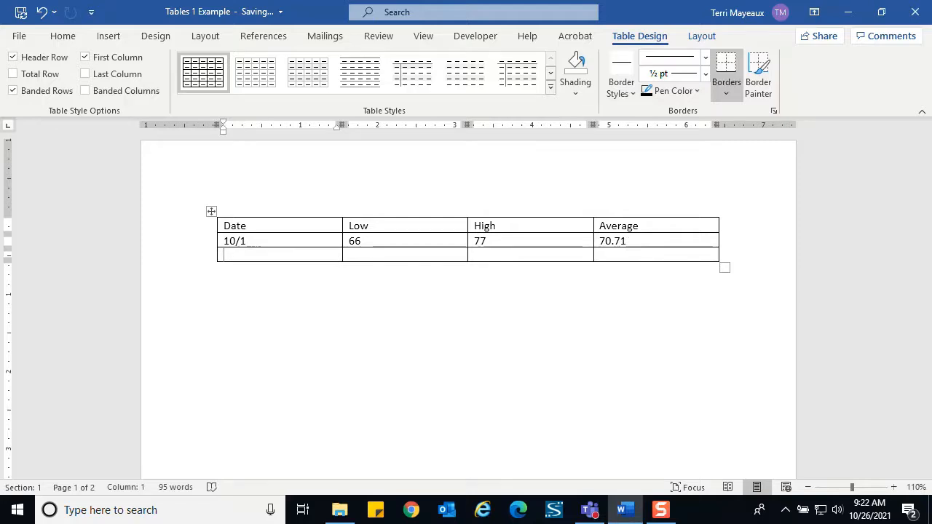
text(10/2)
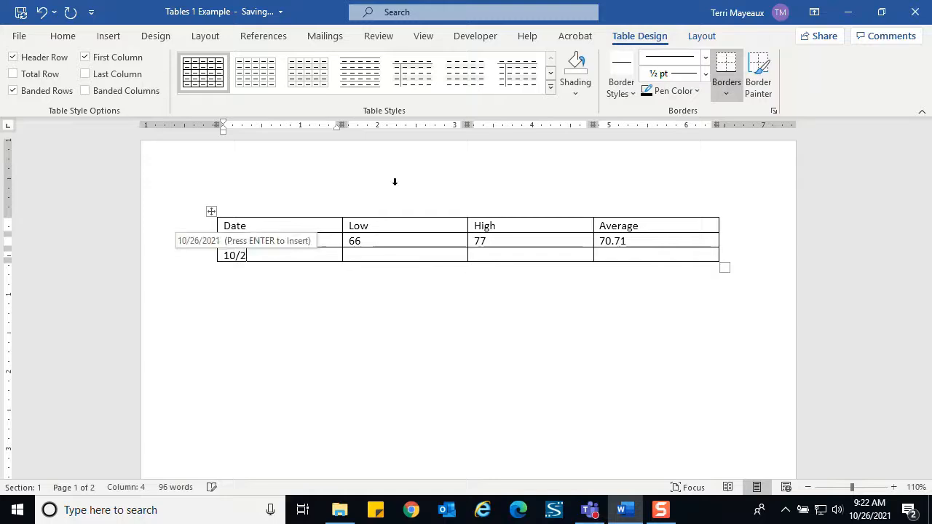
key(Tab)
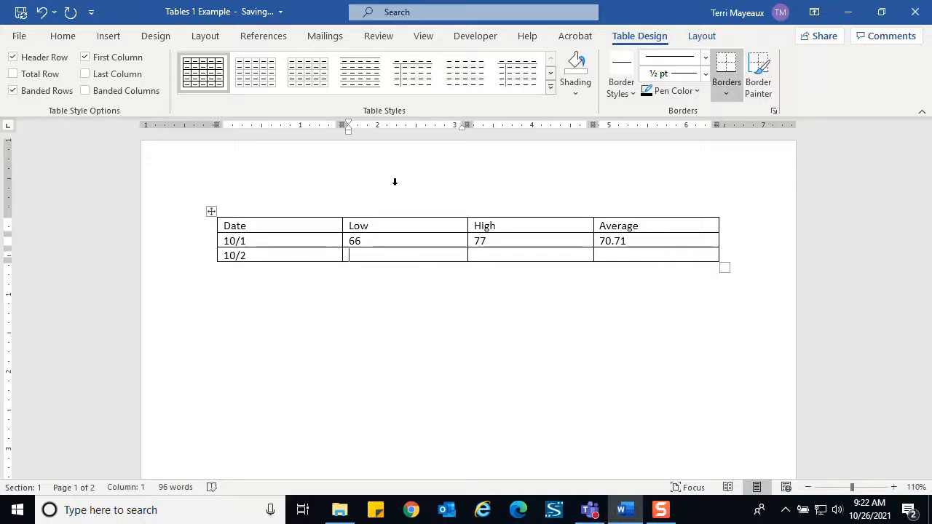
text(60)
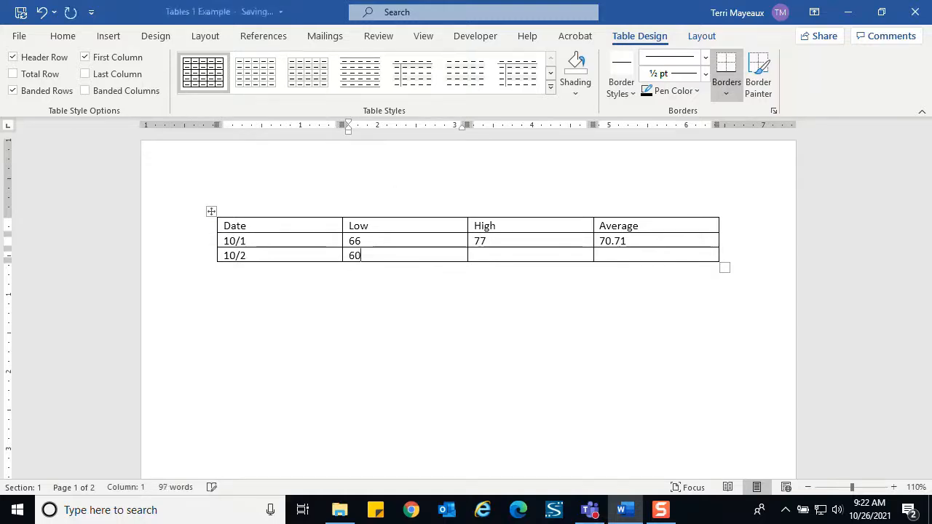
key(Tab)
text(76)
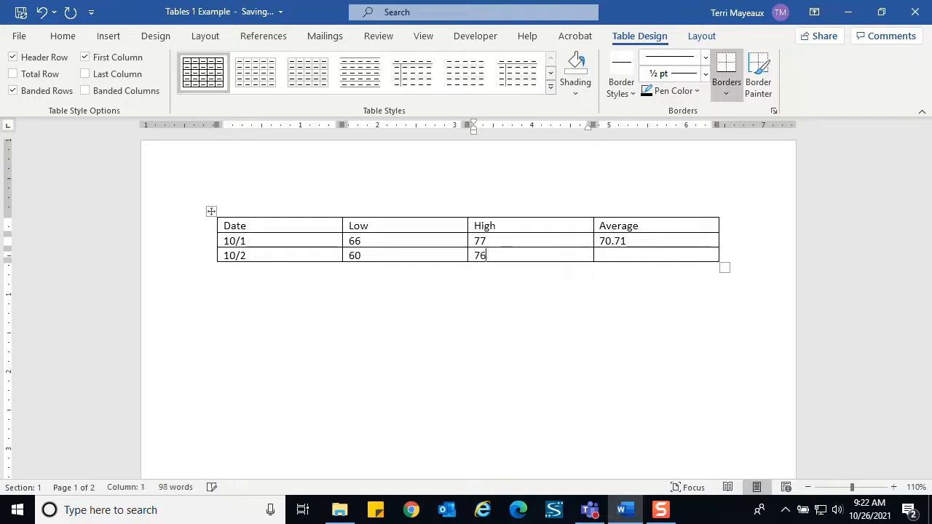
key(Tab)
text(66.44)
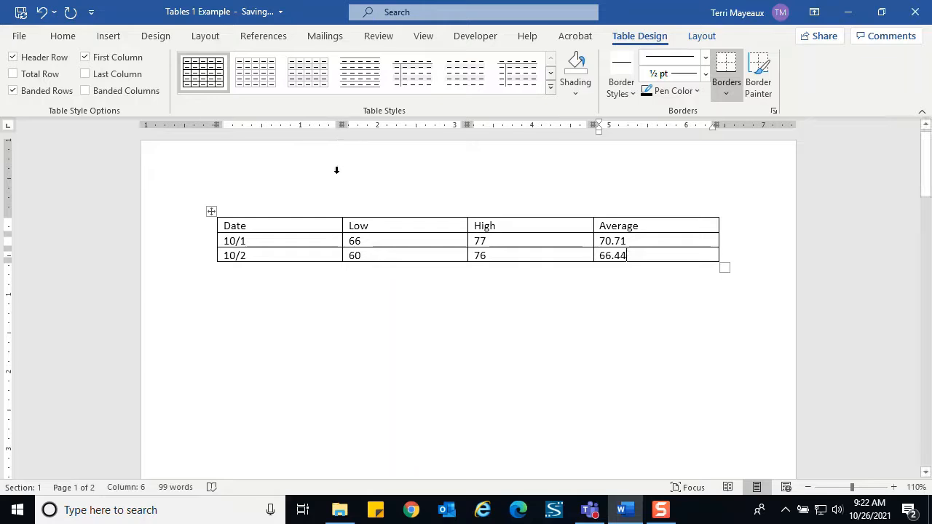
Step: Narrow all four table columns closer to their text and make the three rows slightly taller
mouse_move(341, 205)
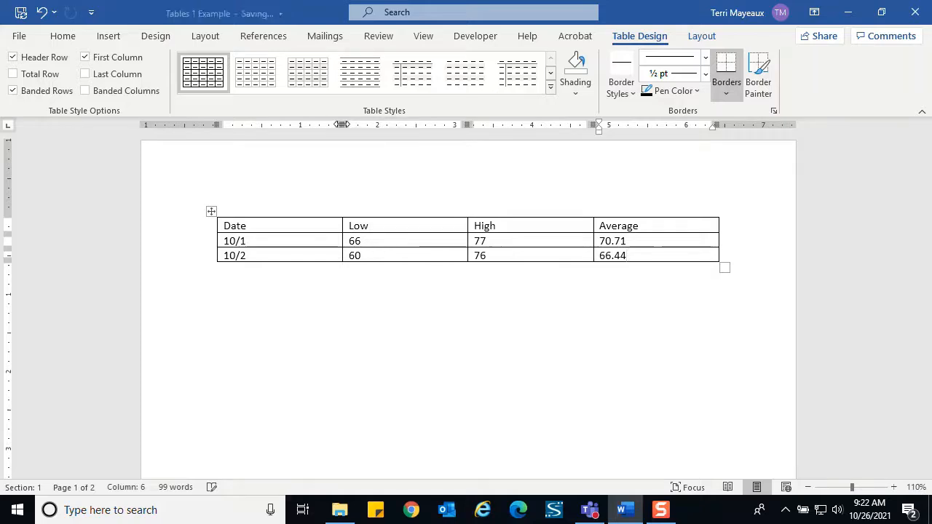
drag(339, 125, 287, 125)
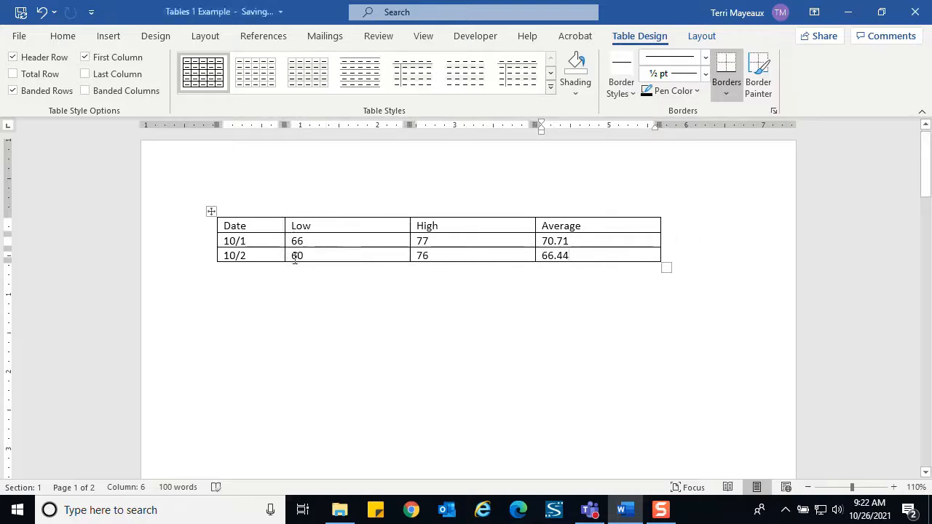
drag(408, 125, 360, 130)
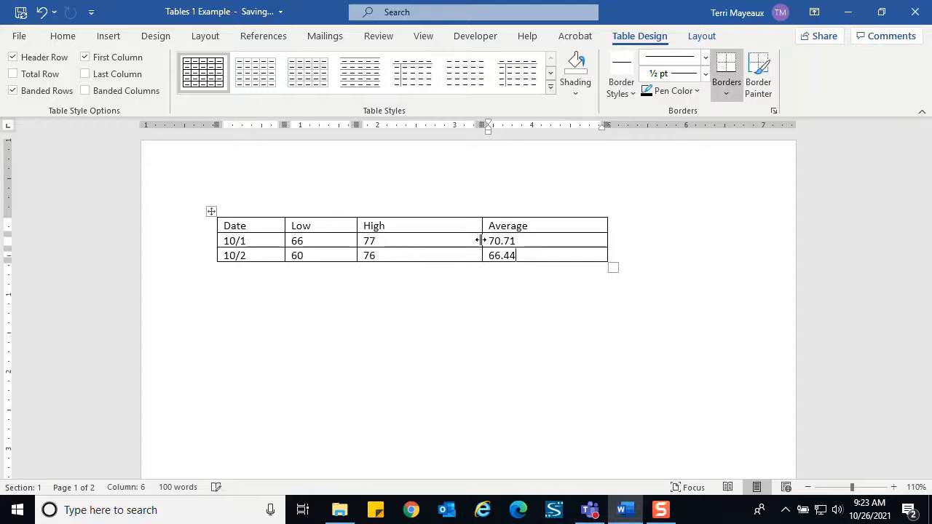
drag(481, 240, 422, 241)
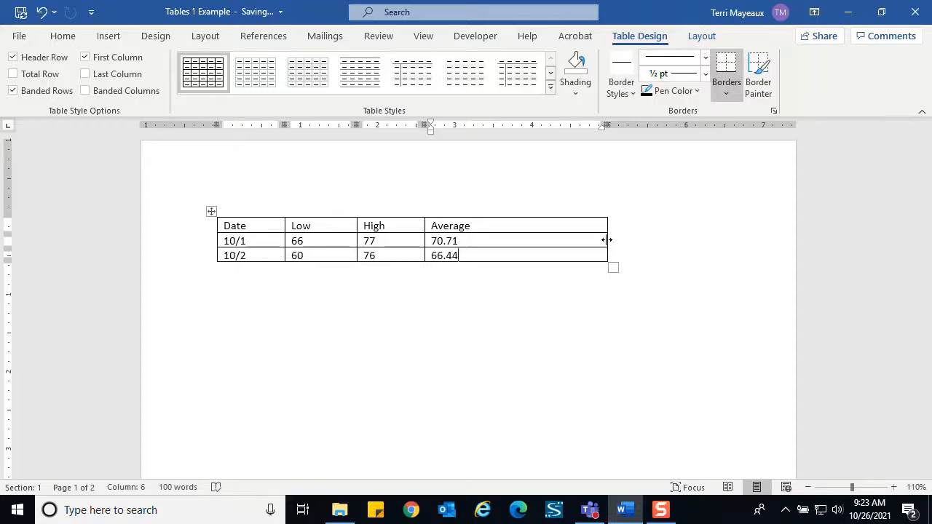
drag(605, 241, 507, 241)
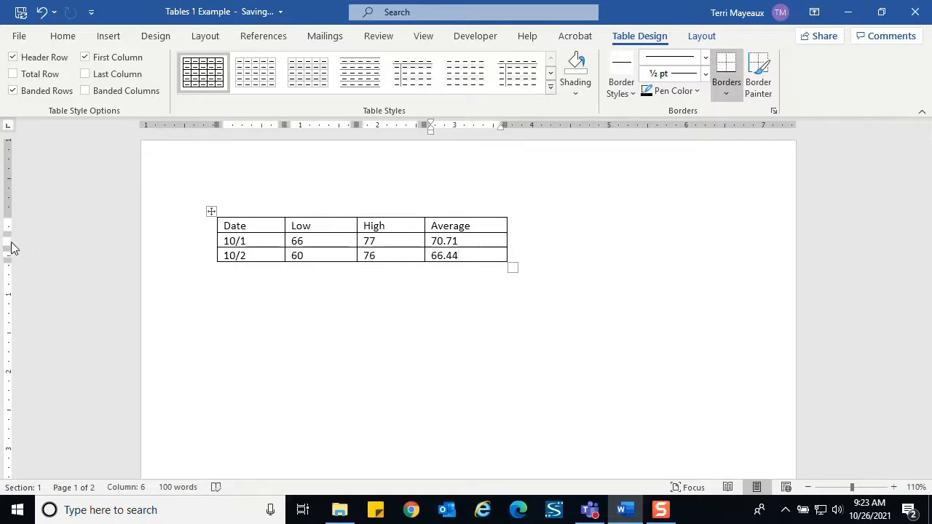
drag(10, 241, 10, 242)
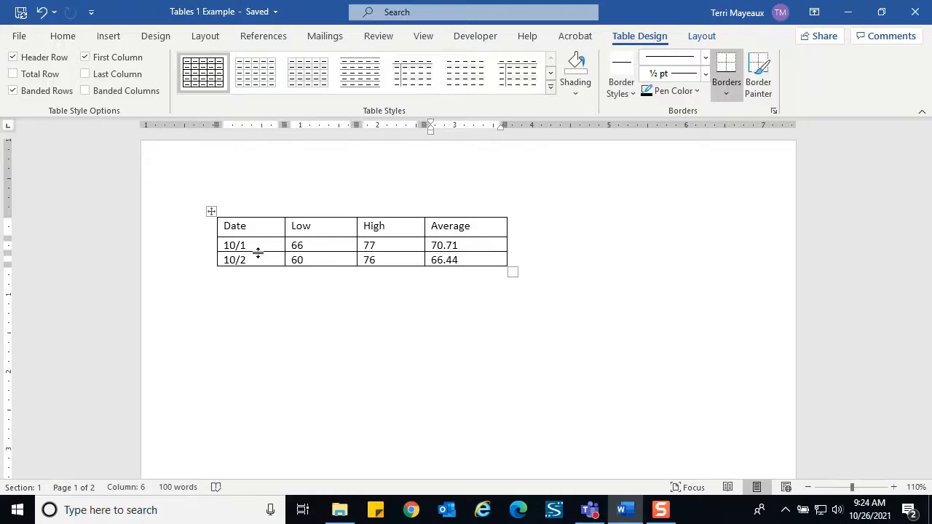
drag(257, 251, 255, 273)
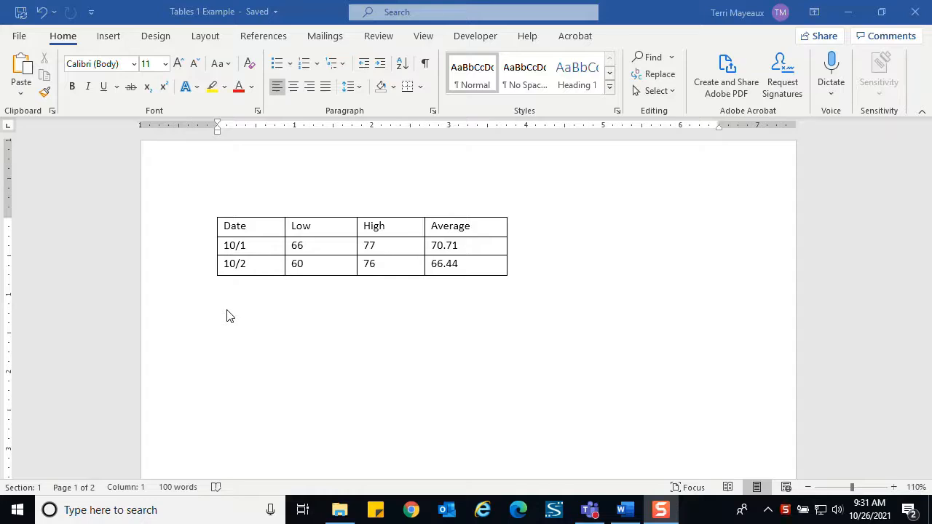
Step: Insert a second table below the first with 4 columns, 2 rows and AutoFit to contents
click(227, 315)
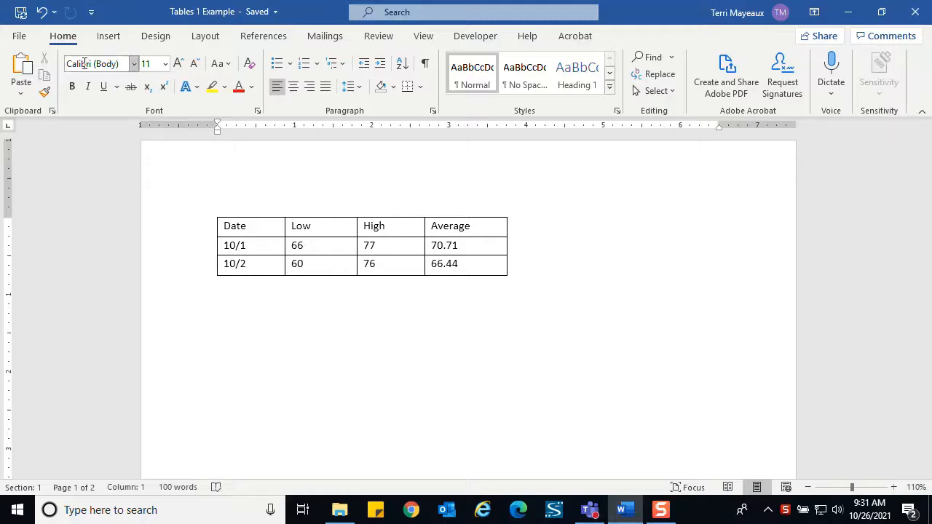
click(116, 43)
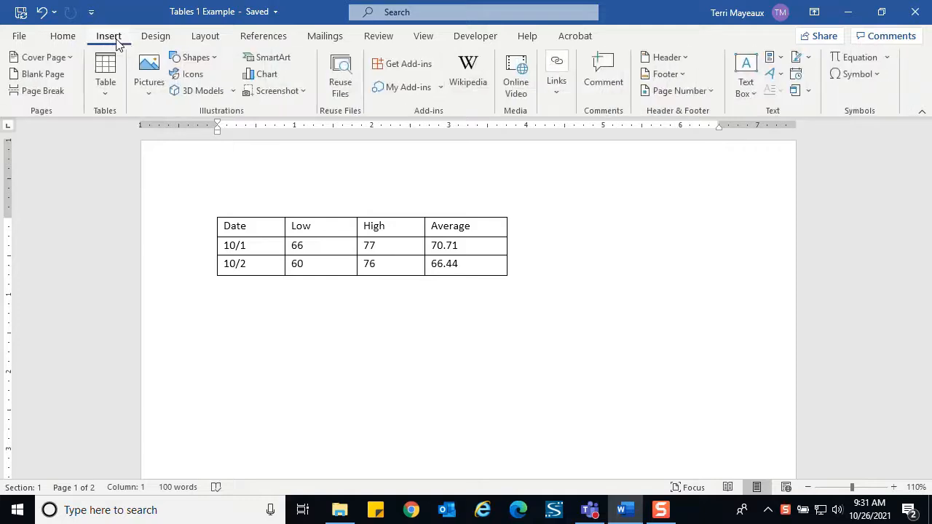
click(105, 96)
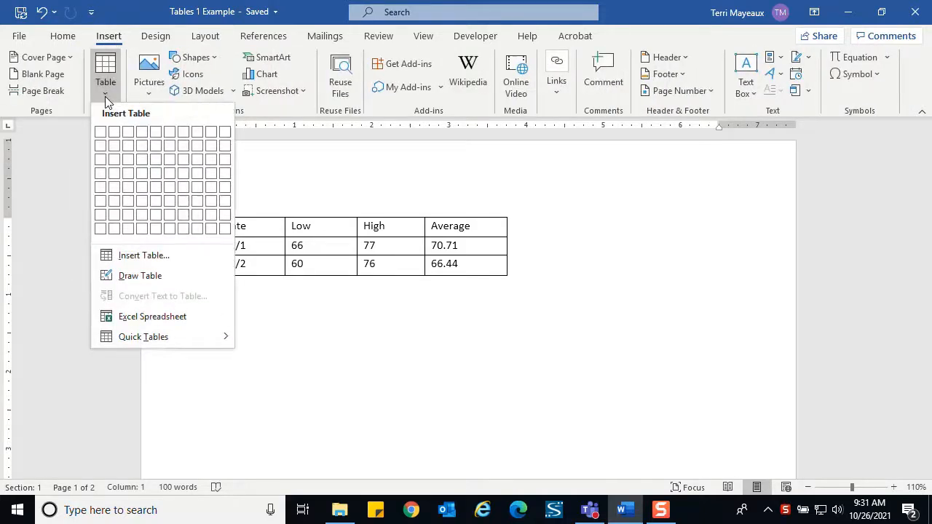
click(136, 259)
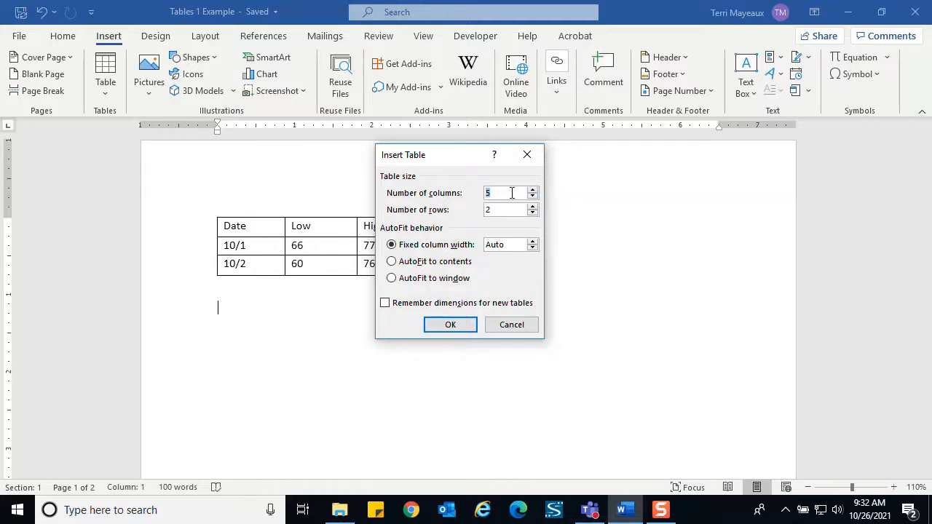
text(4)
click(392, 262)
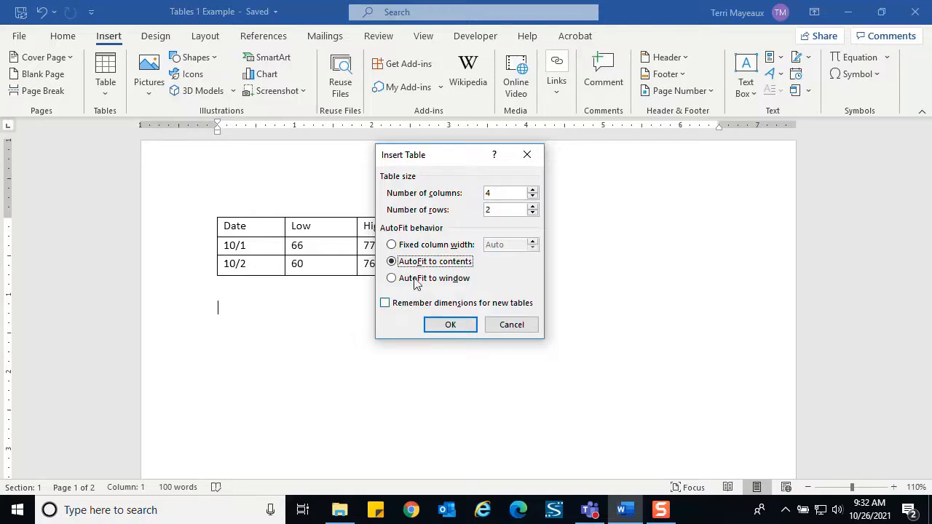
click(450, 326)
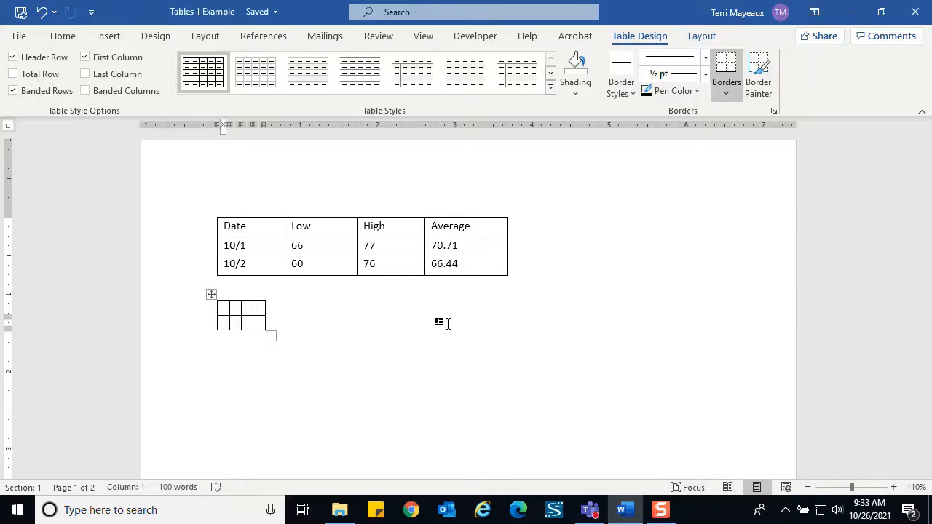
Step: Fill the second table's header row with Date, Low, High and Average
text(Date)
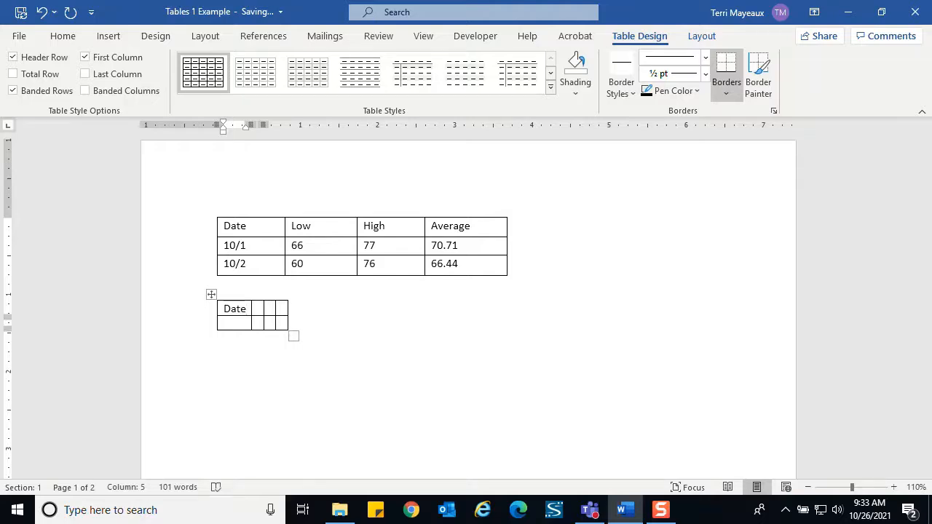
key(Tab)
text(Low)
key(Tab)
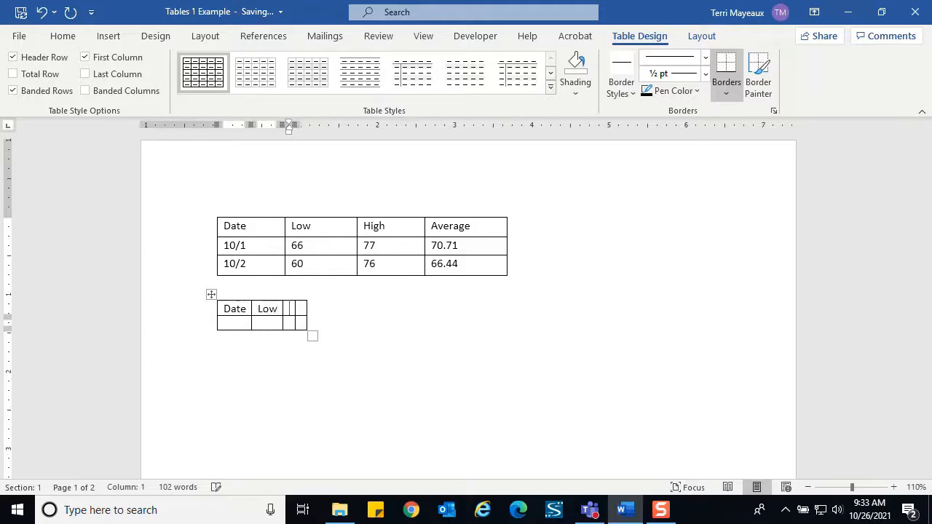
text(High)
key(Tab)
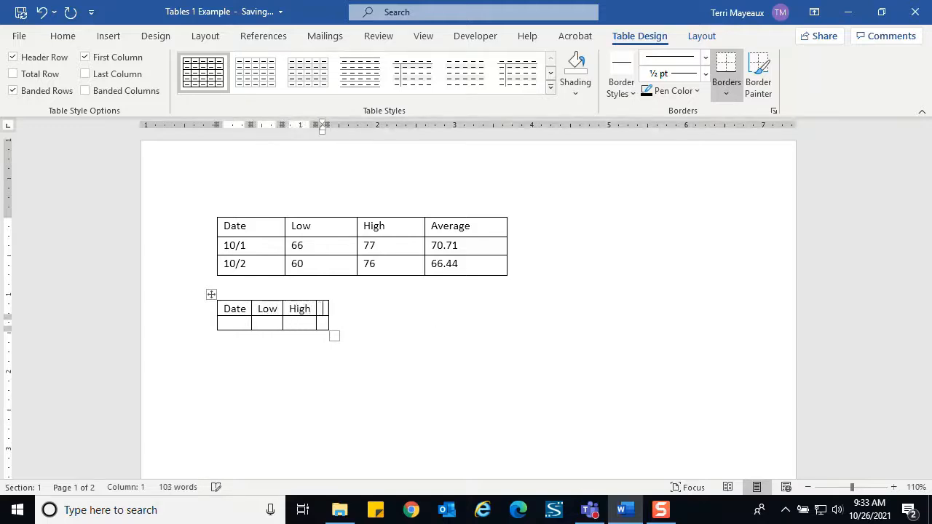
text(Average)
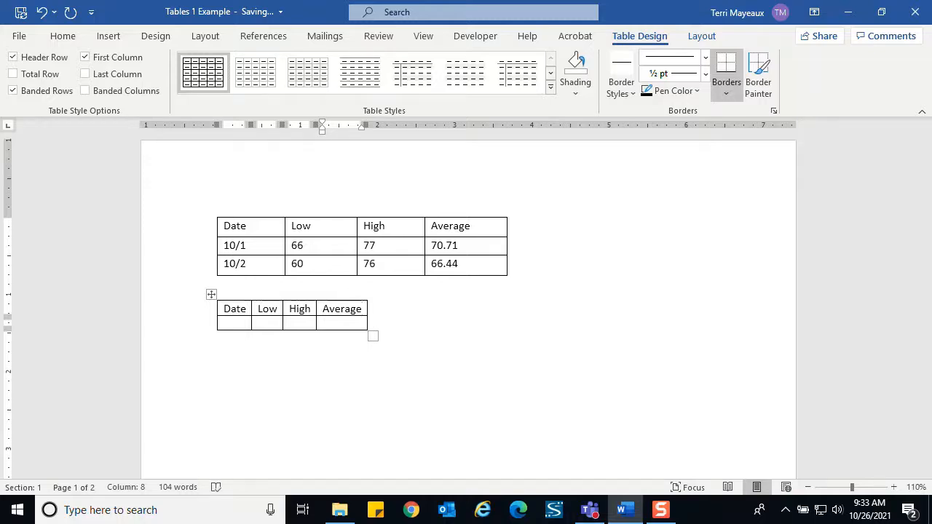
Step: Fill the second row of the second table with 10/3, 54, 78 and 65.74
key(Tab)
text(10/)
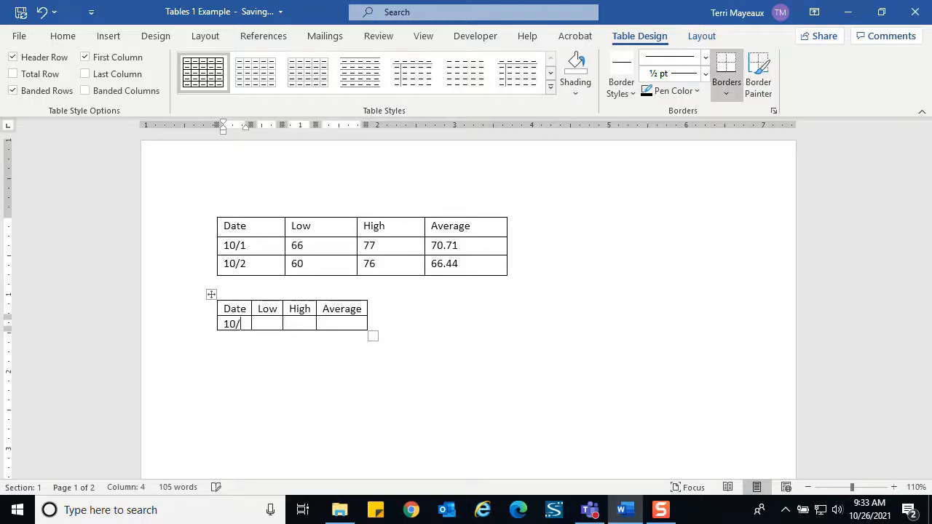
key(Tab)
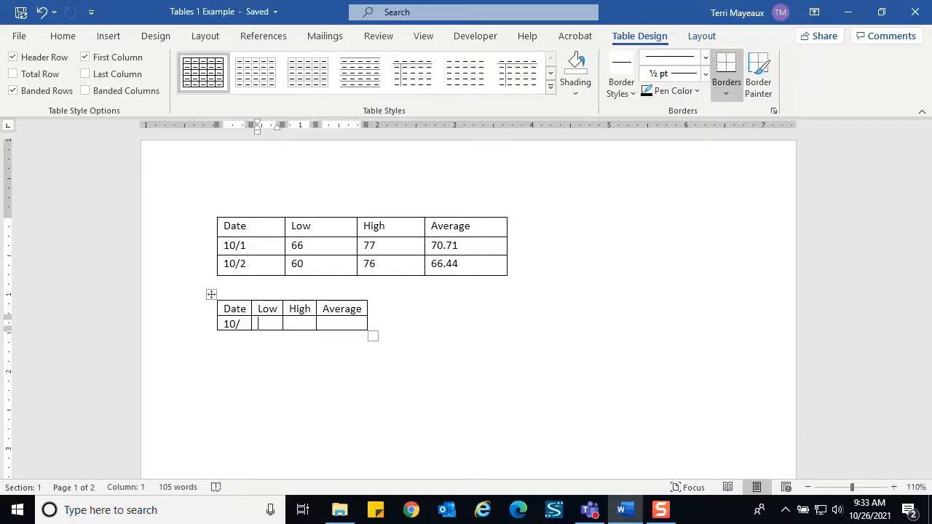
click(249, 326)
text(3)
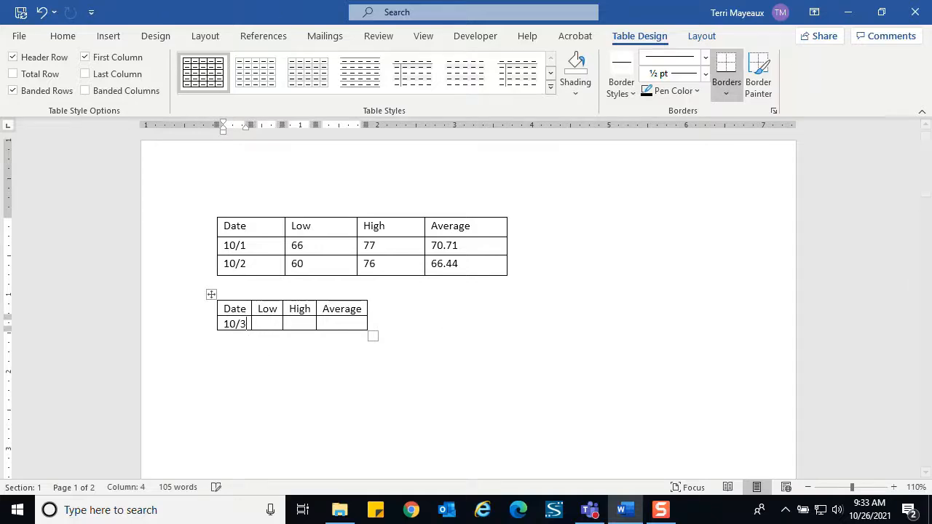
key(Tab)
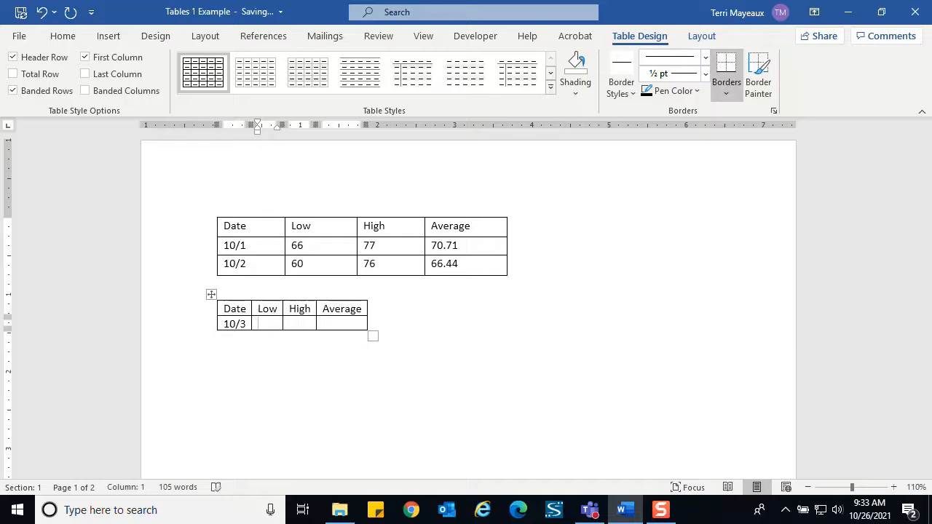
text(54)
key(Tab)
text(78)
key(Tab)
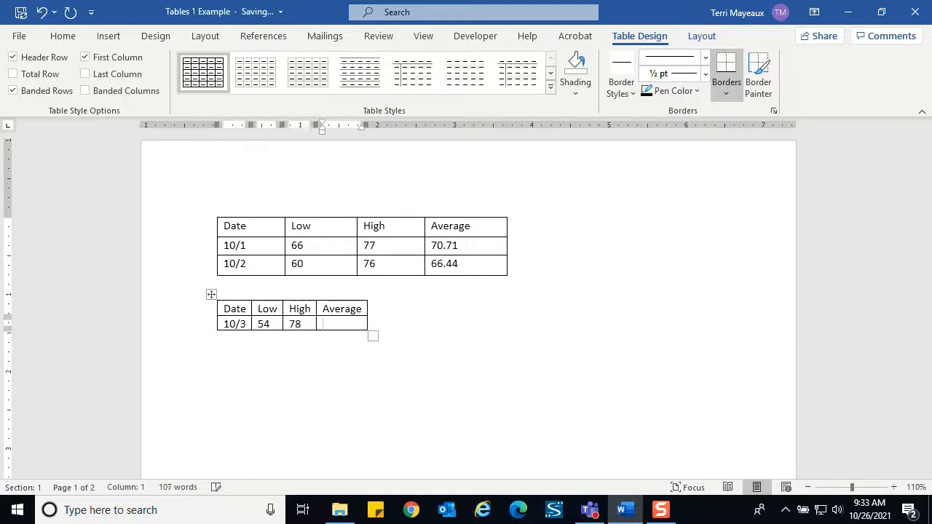
text(65.74)
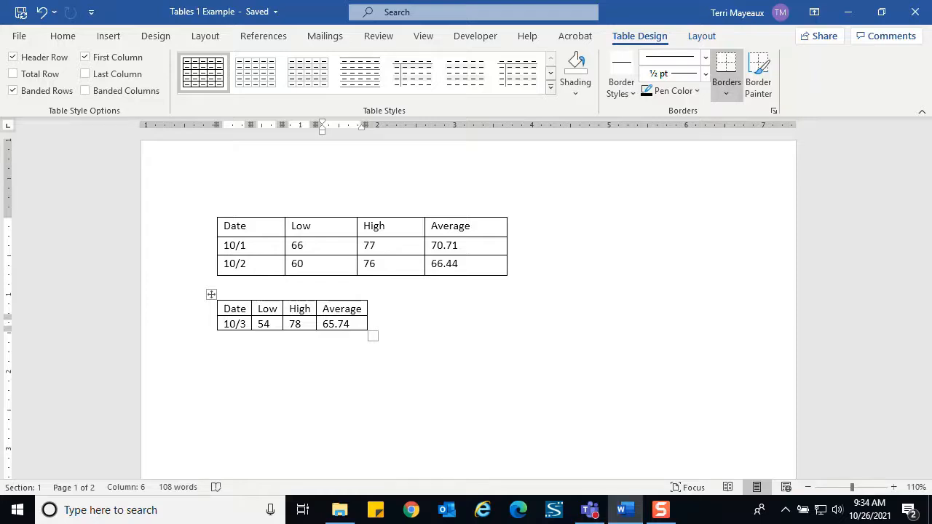
Step: Correct the High value in the 10/3 row to 79
key(shift+Tab)
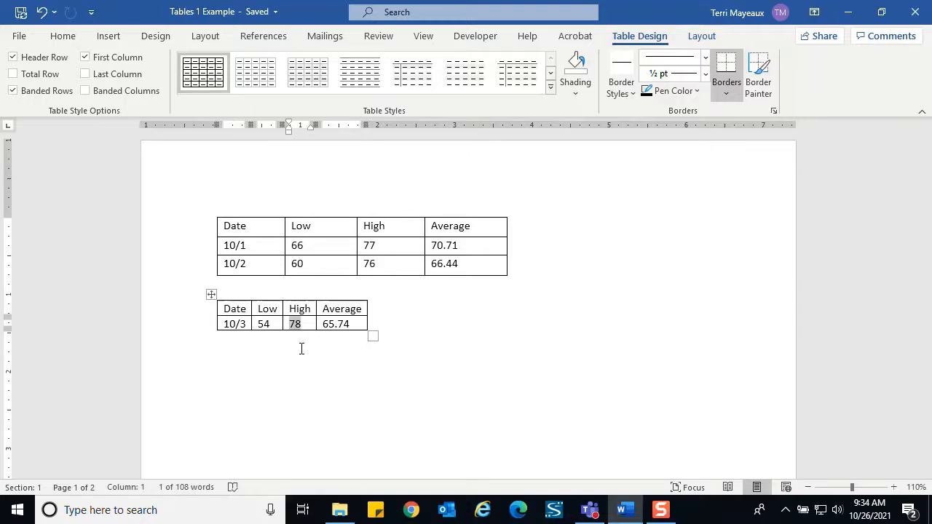
text(79)
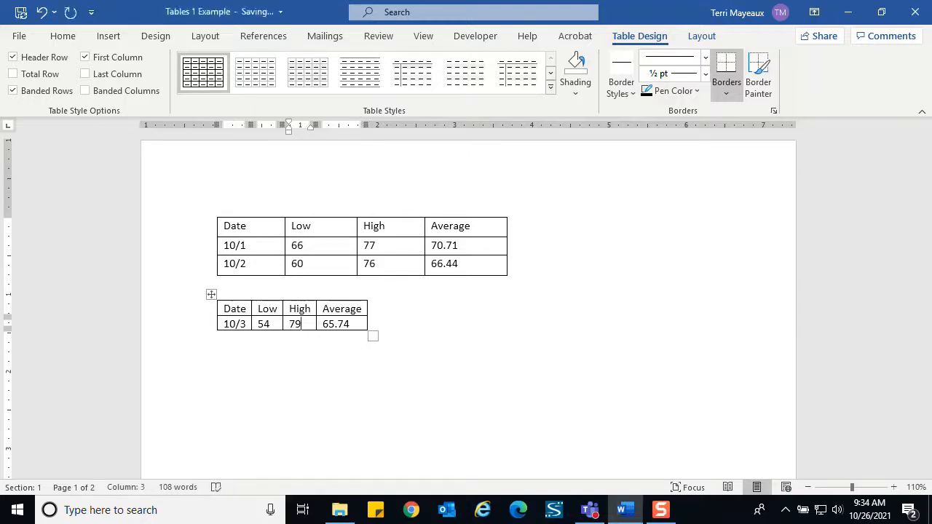
key(Tab)
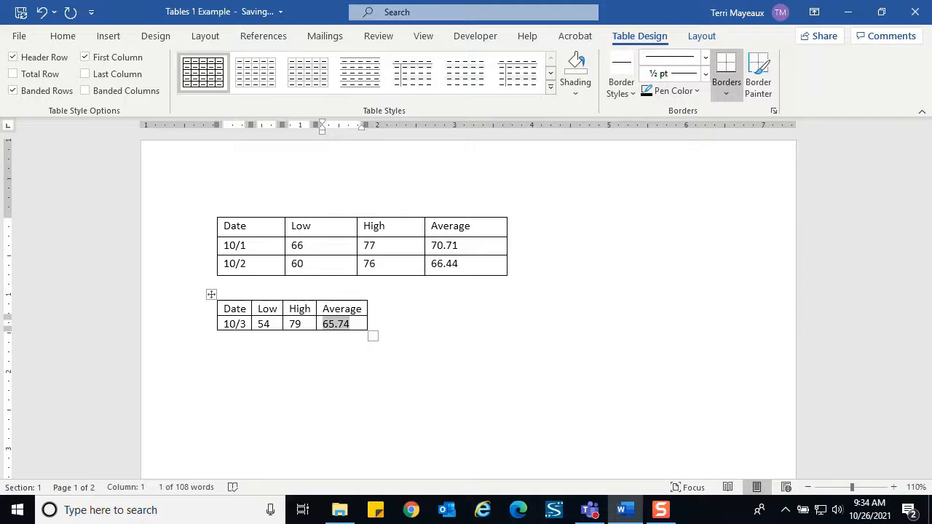
Step: Add a third row to the end of the second table and fill it with 10/4, 53, 81 and 65.44
key(Tab)
text(10/4)
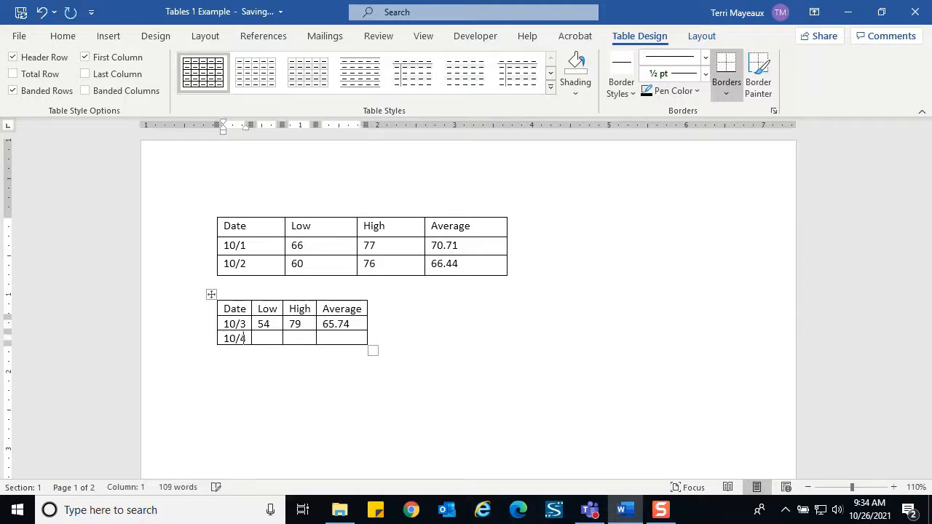
key(Tab)
text(53 81)
key(Tab)
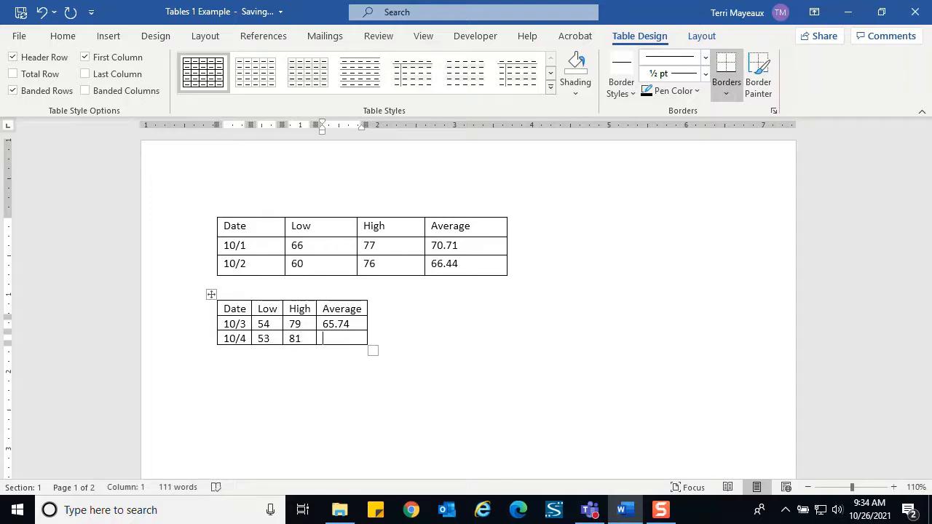
text(65.44)
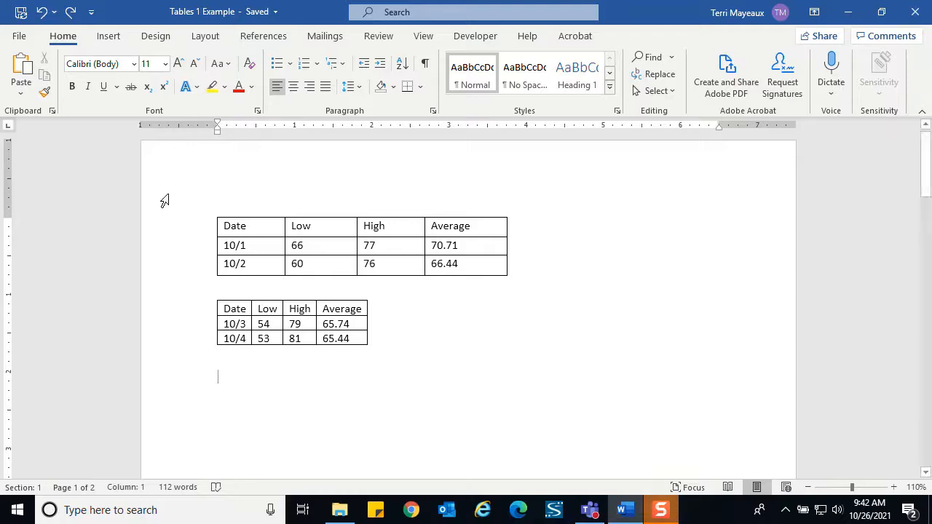
Step: Draw a third table by hand below the second one, as a single row of four adjoining cells about 0.45" high
click(109, 38)
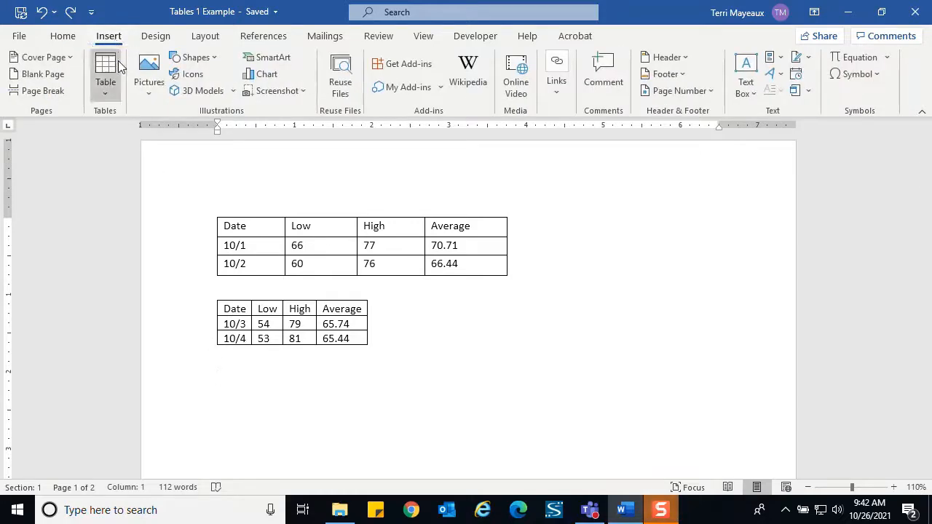
click(110, 91)
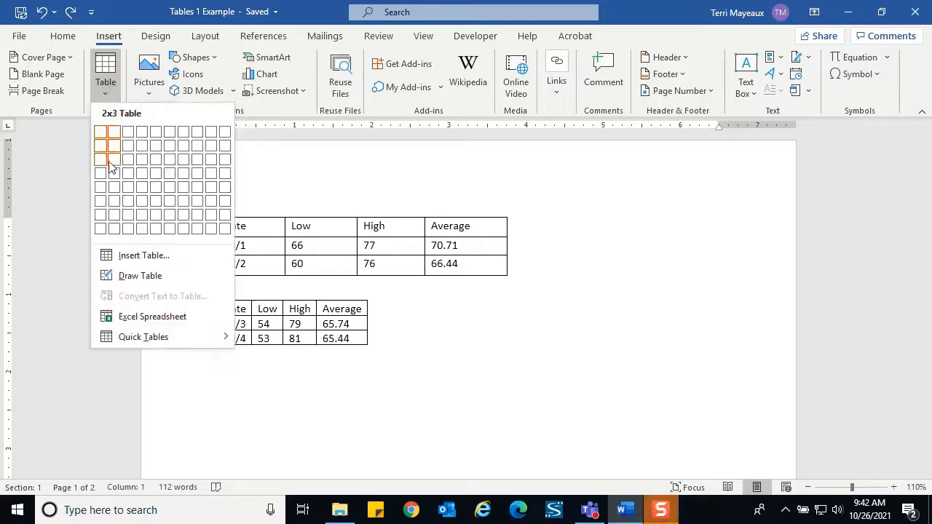
click(146, 277)
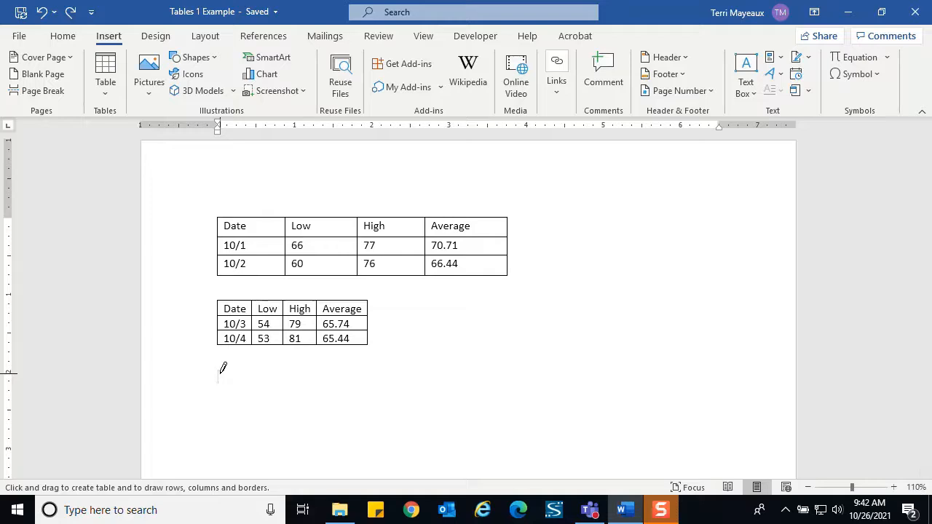
mouse_move(220, 372)
mouse_down()
mouse_move(298, 375)
mouse_move(290, 409)
mouse_up()
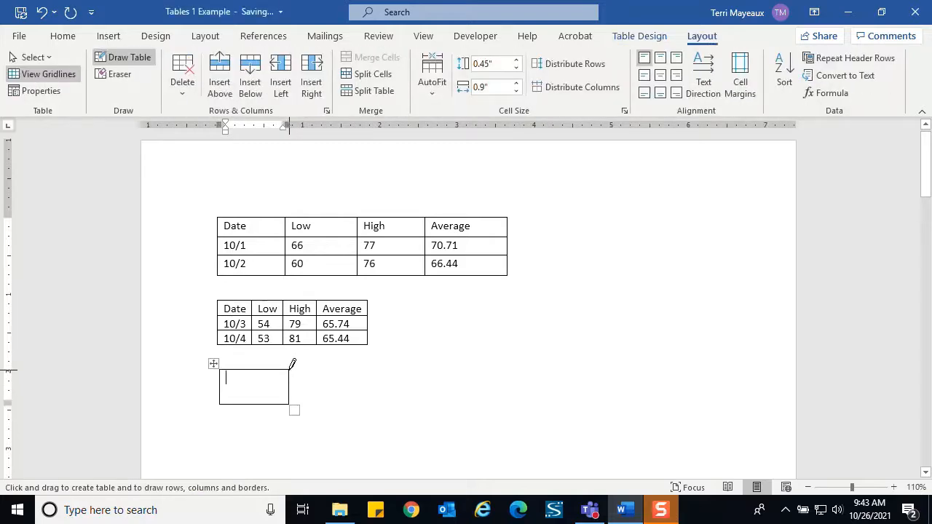
mouse_move(290, 369)
mouse_down()
mouse_move(369, 369)
mouse_move(370, 402)
mouse_up()
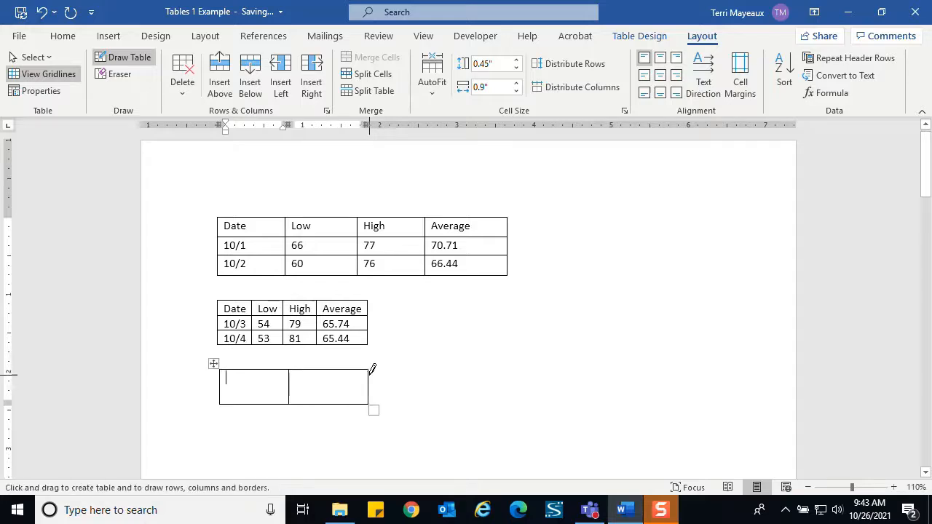
mouse_move(369, 374)
mouse_down()
mouse_move(430, 374)
mouse_move(430, 399)
mouse_up()
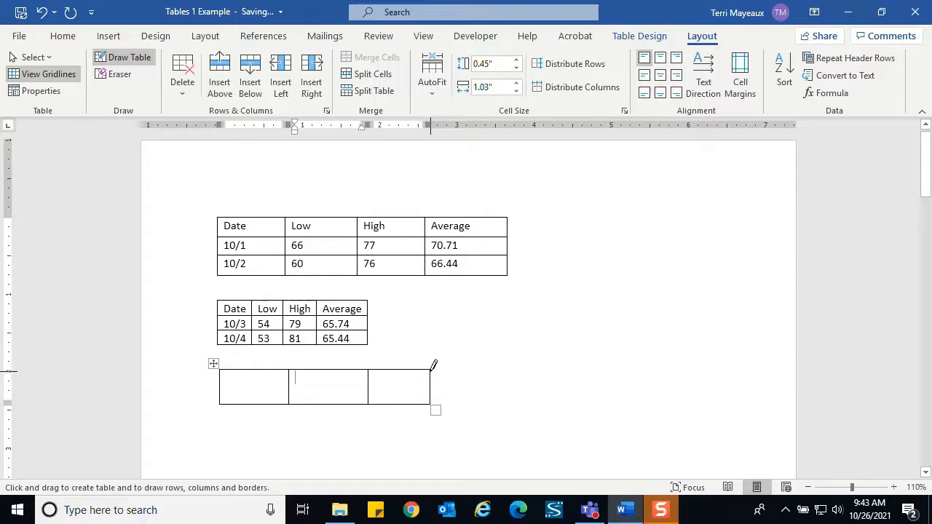
mouse_move(435, 366)
mouse_down()
mouse_move(505, 364)
mouse_move(498, 399)
mouse_up()
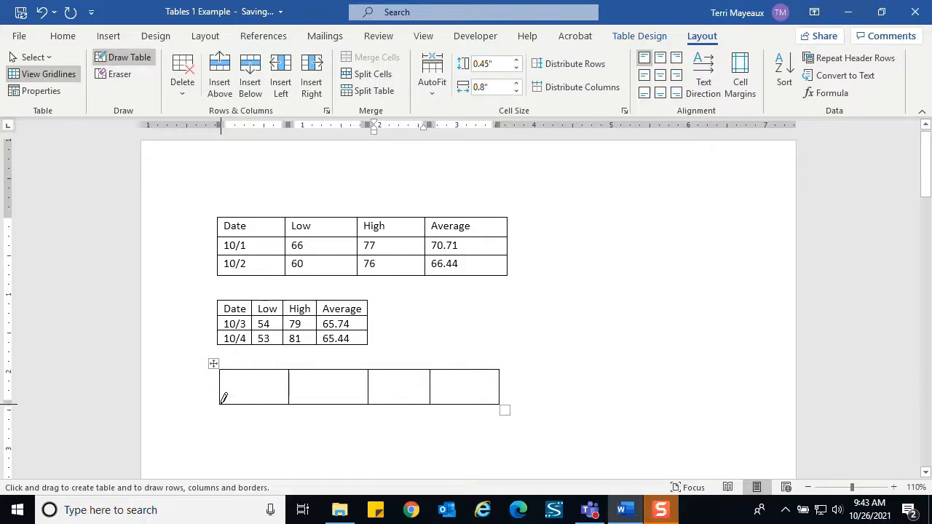
Step: Draw a second row of four cells about 0.48" high directly under the first row of the drawn table
mouse_move(222, 399)
mouse_down()
mouse_move(283, 398)
mouse_move(289, 441)
mouse_up()
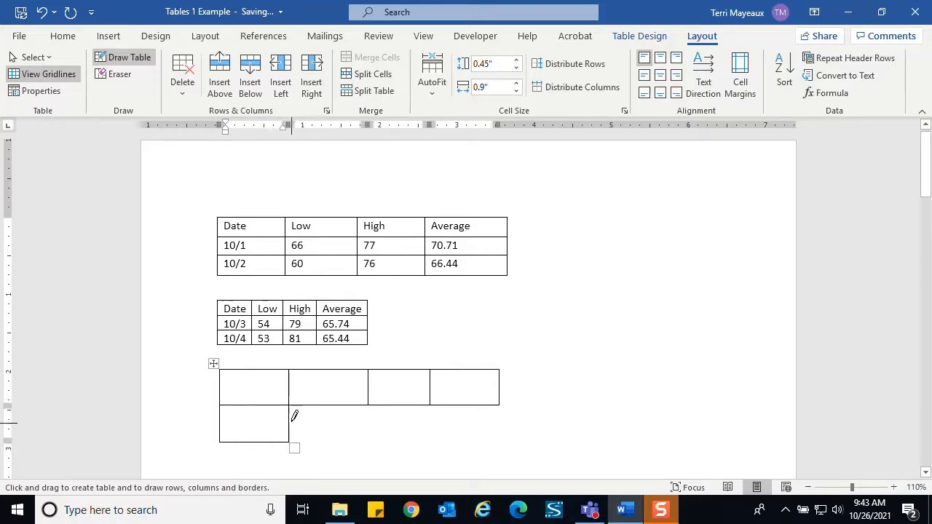
mouse_move(290, 400)
mouse_down()
mouse_move(363, 418)
mouse_move(370, 441)
mouse_up()
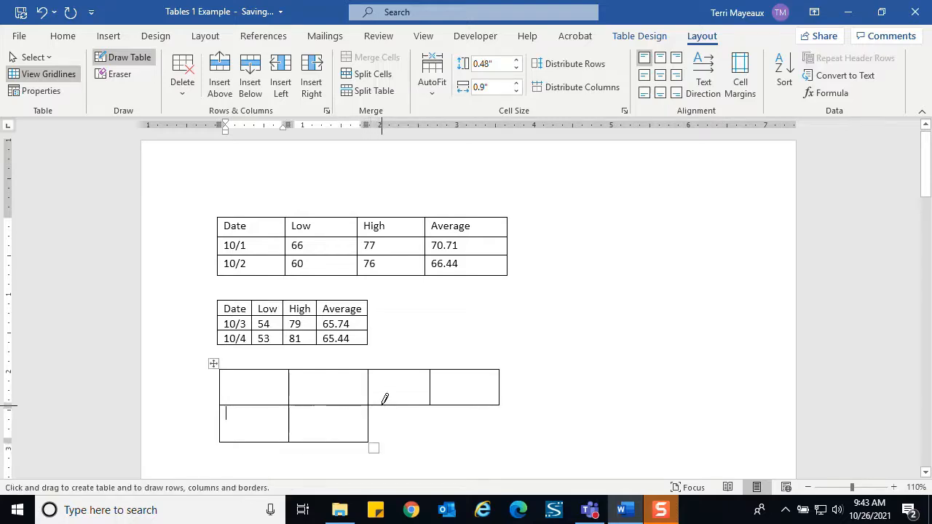
mouse_move(371, 399)
mouse_down()
mouse_move(432, 403)
mouse_move(430, 435)
mouse_move(490, 411)
mouse_move(502, 440)
mouse_up()
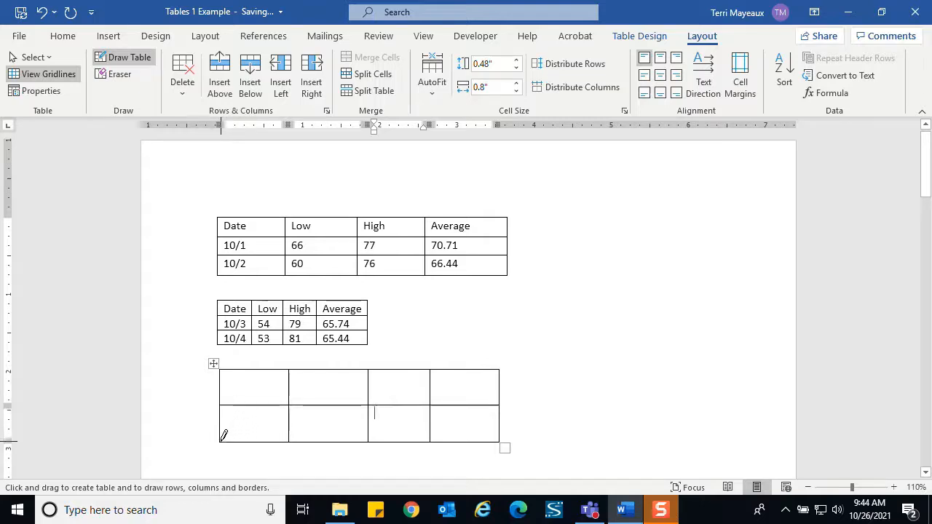
Step: Draw a rising diagonal line in the first cell and a falling one in the second cell of the drawn table's second row
drag(222, 435, 288, 404)
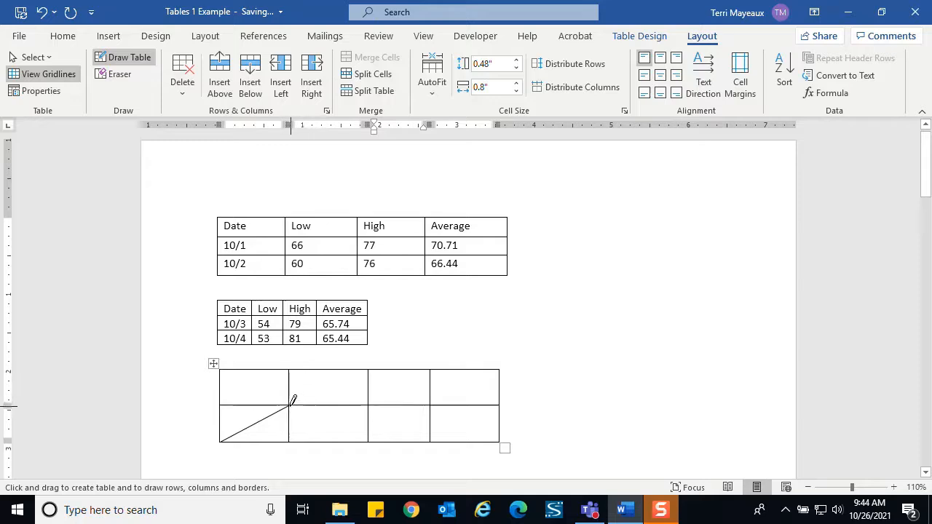
drag(290, 405, 364, 432)
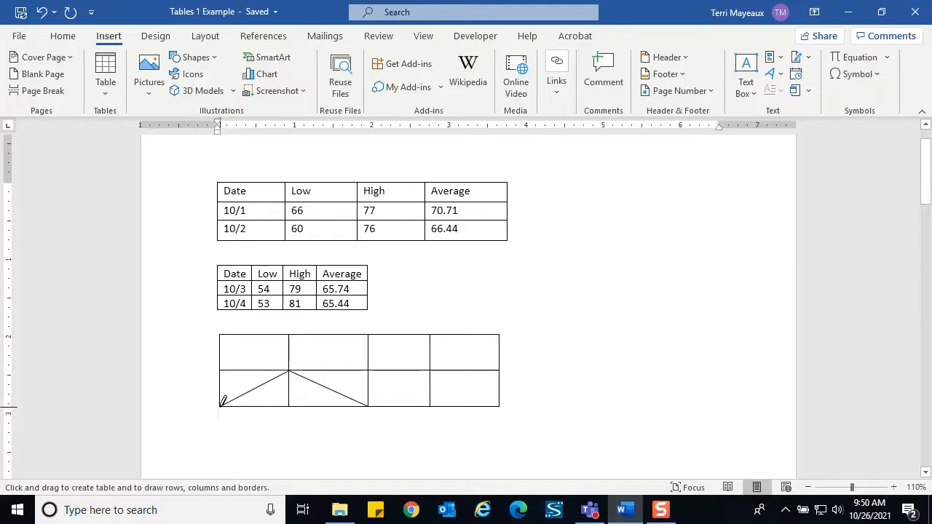
Step: Draw a third row of four cells about 0.59" high along the lower edge of the hand-drawn table
mouse_move(221, 404)
mouse_down()
mouse_move(290, 405)
mouse_move(290, 445)
mouse_up()
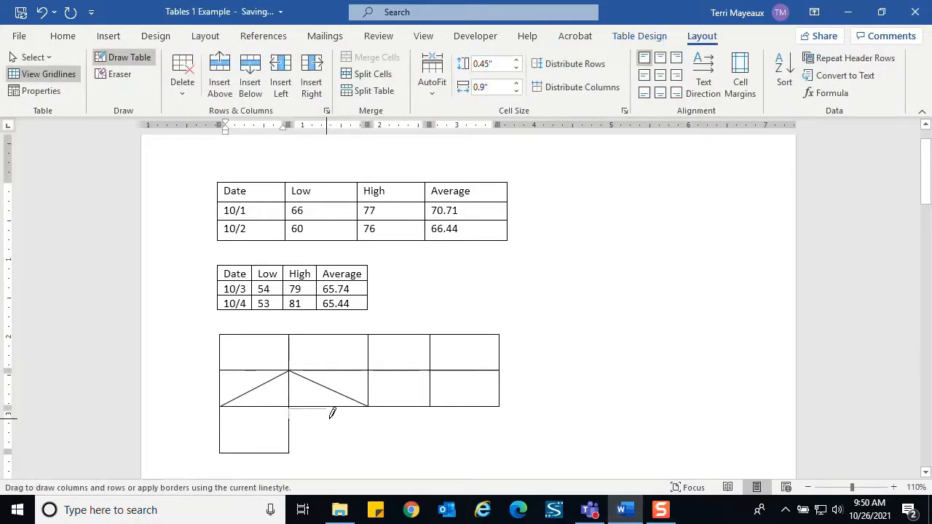
drag(366, 428, 365, 451)
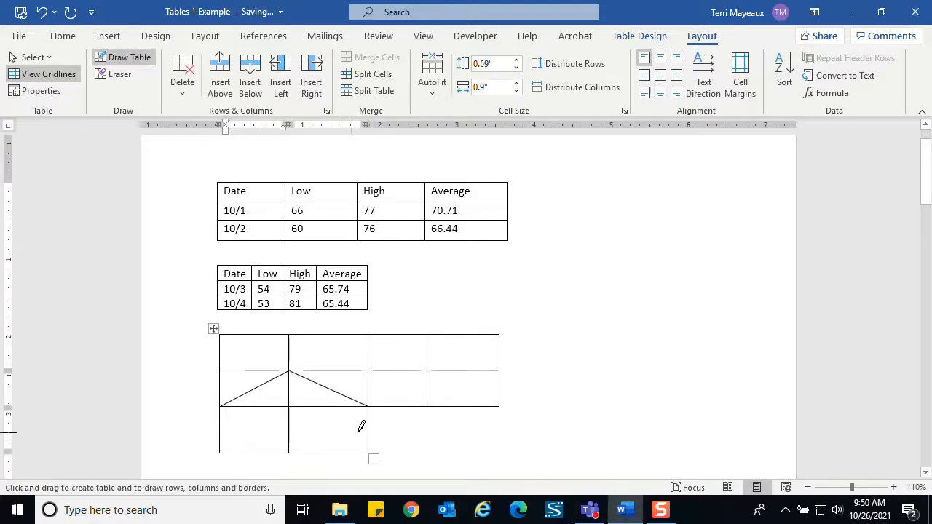
mouse_move(370, 401)
mouse_down()
mouse_move(429, 401)
mouse_move(426, 448)
mouse_up()
mouse_move(430, 409)
mouse_down()
mouse_move(502, 420)
mouse_move(498, 452)
mouse_up()
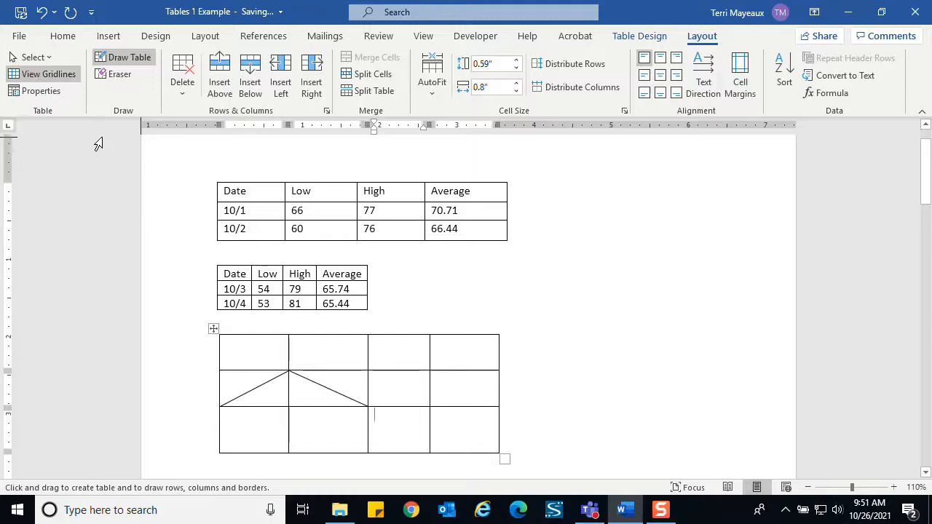
click(124, 78)
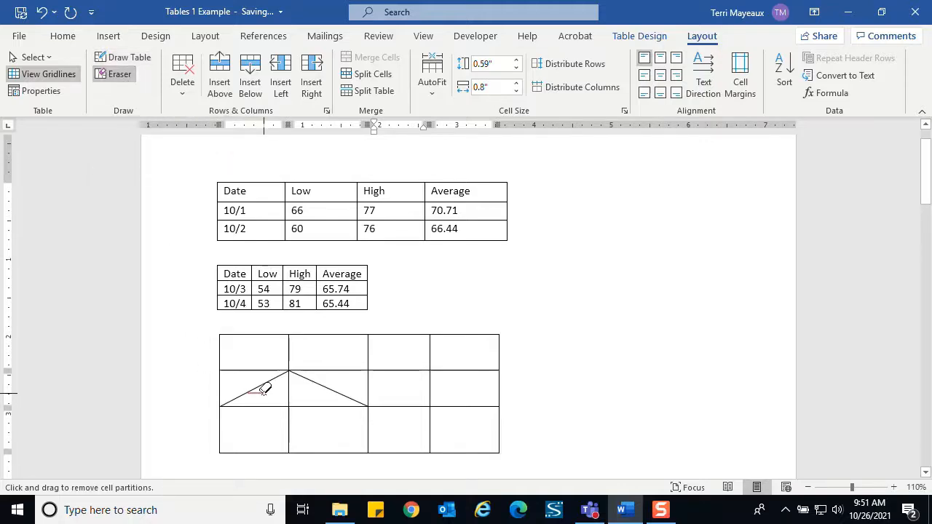
mouse_move(259, 386)
mouse_down()
mouse_move(273, 387)
mouse_move(243, 396)
mouse_move(295, 371)
mouse_up()
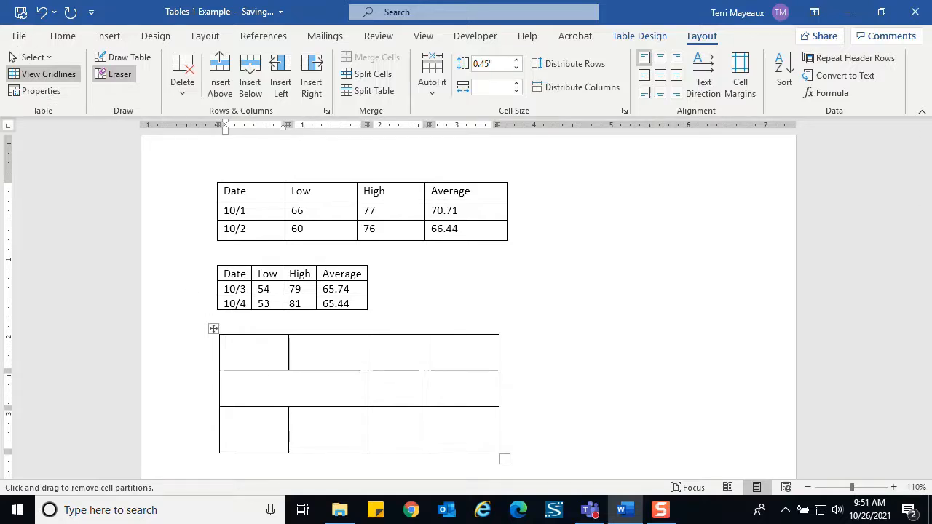
click(41, 12)
Step: Erase only the two diagonal lines from the first two cells of the drawn table's second row
click(121, 78)
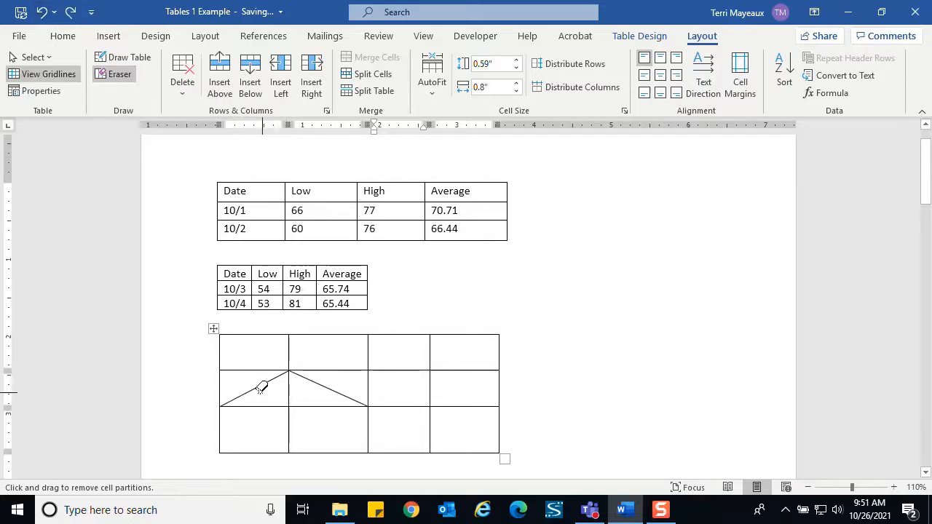
click(262, 386)
click(321, 382)
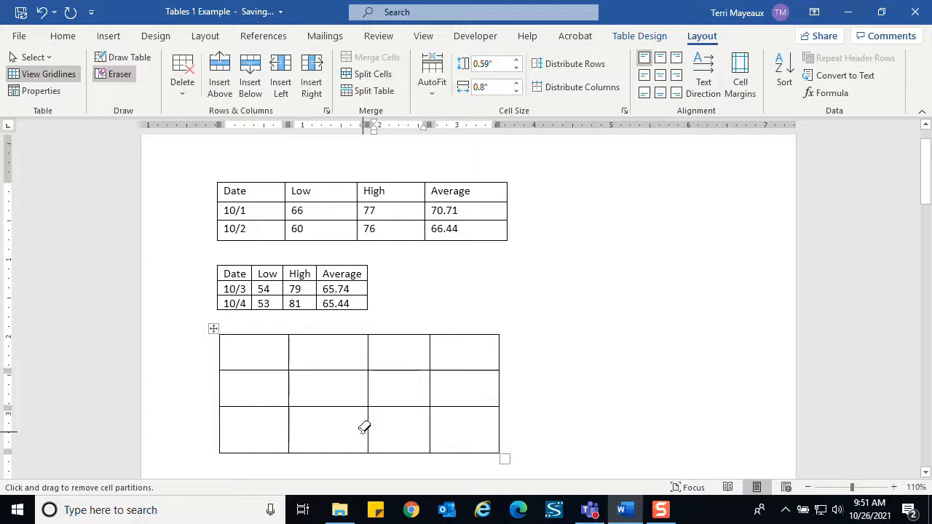
Step: Erase the border between the second and third cells in the hand-drawn table's third row
mouse_move(363, 428)
mouse_down()
mouse_move(380, 425)
mouse_move(361, 437)
mouse_up()
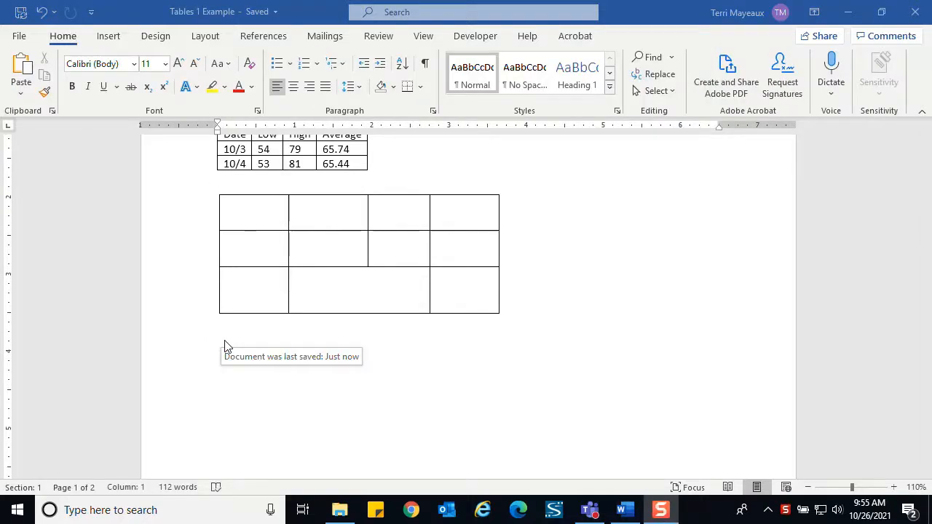
Step: Insert an Excel spreadsheet below the hand-drawn table and enter 1231 in its cell A1
click(224, 346)
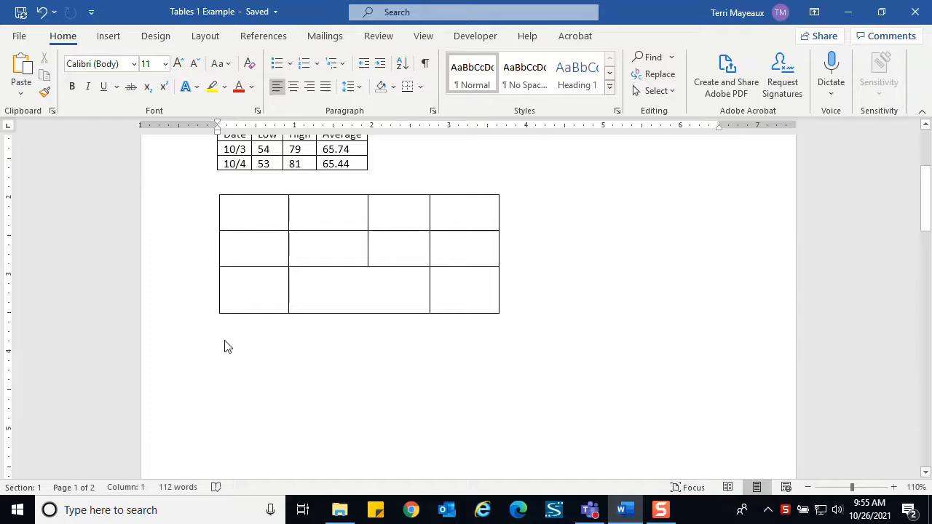
click(115, 38)
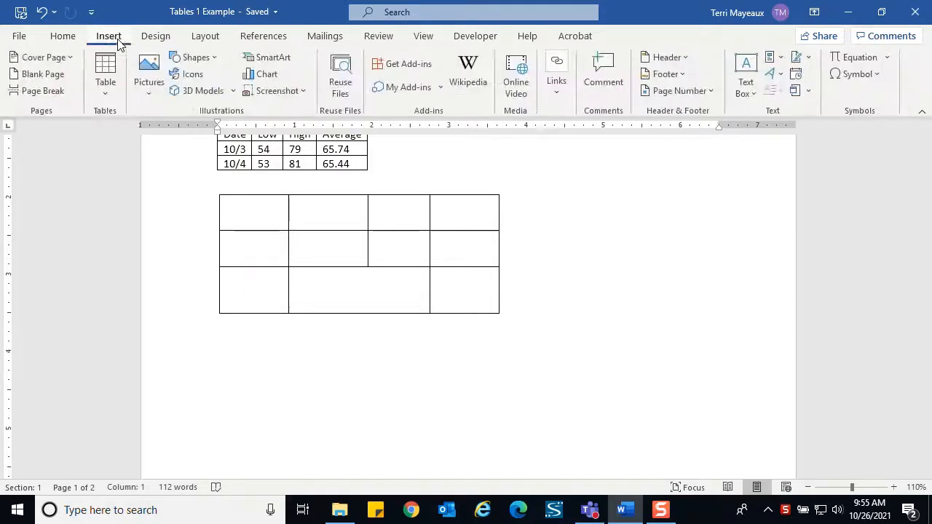
click(106, 91)
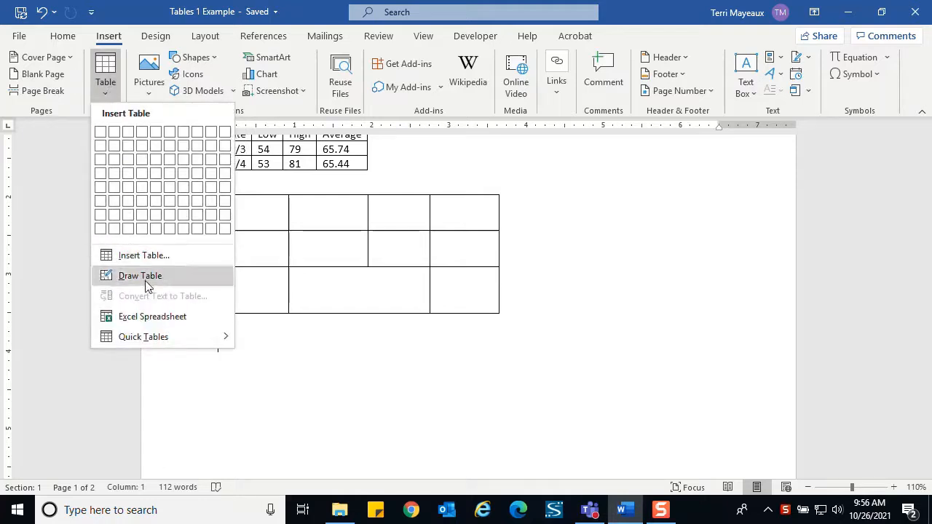
click(161, 322)
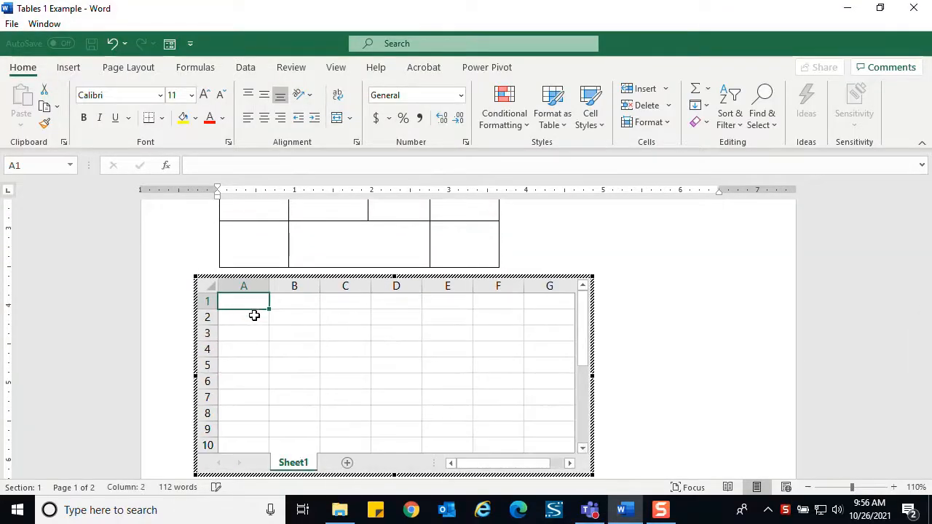
text(1231)
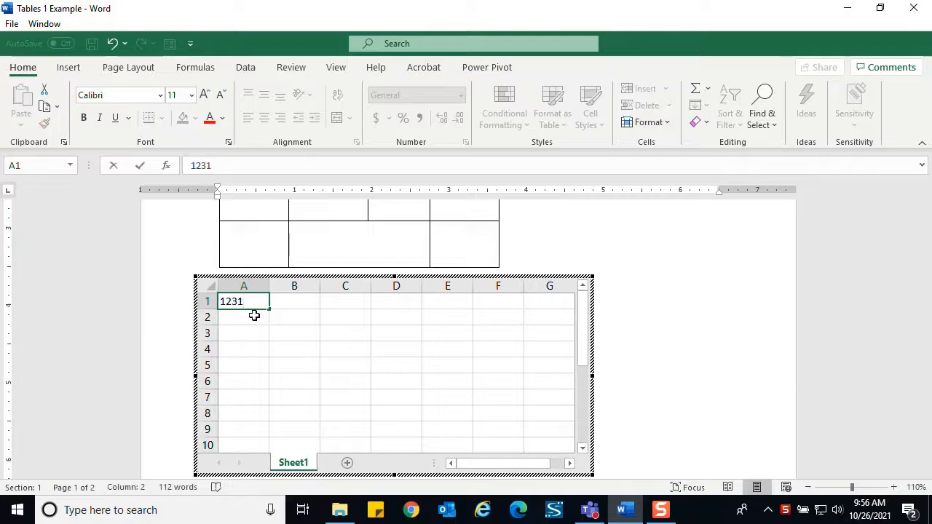
click(632, 326)
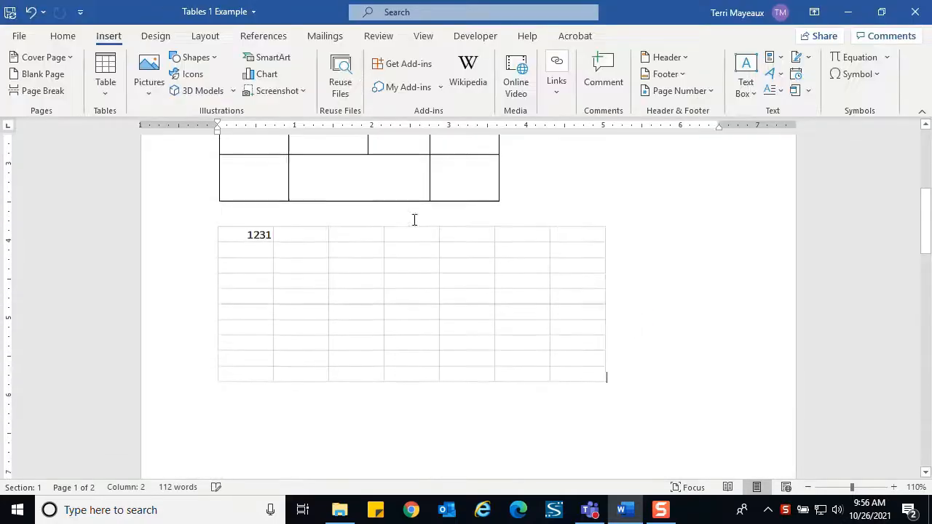
Step: Reopen the embedded Excel spreadsheet for editing and return to the document without changing it
click(313, 256)
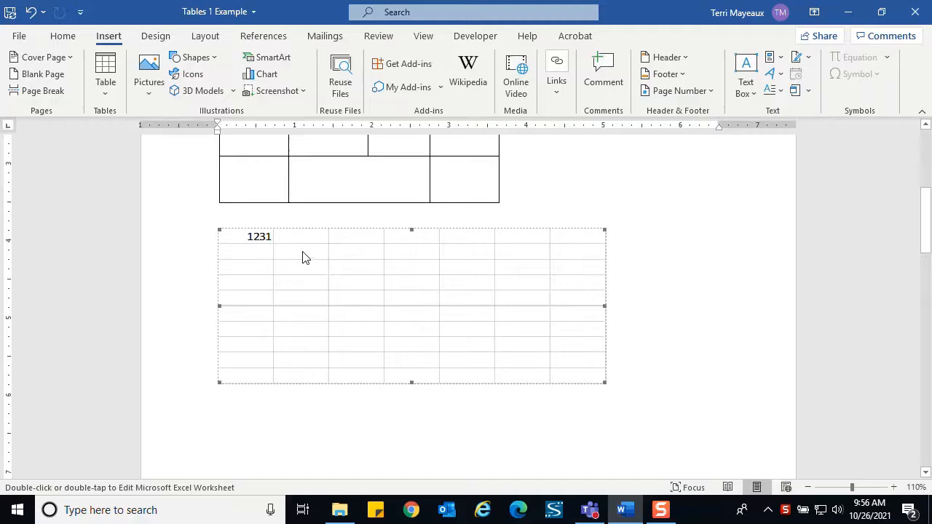
double_click(304, 258)
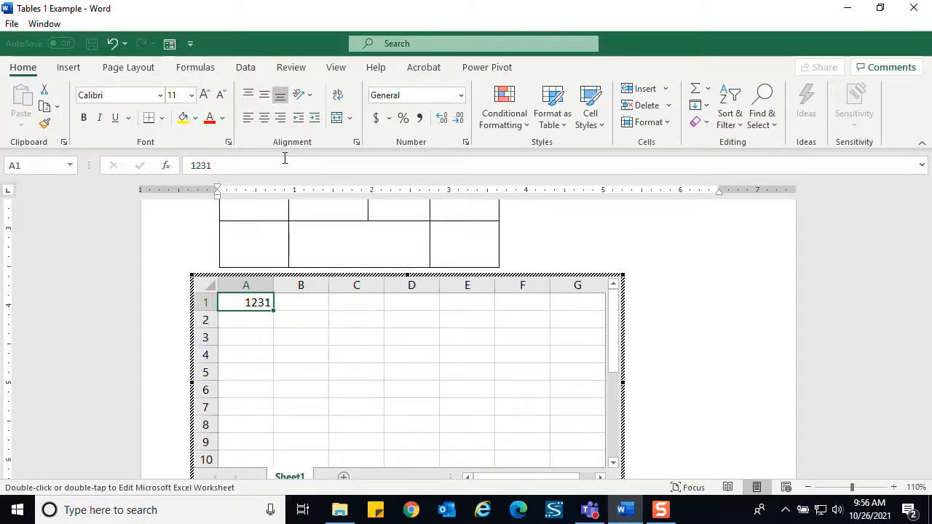
click(666, 333)
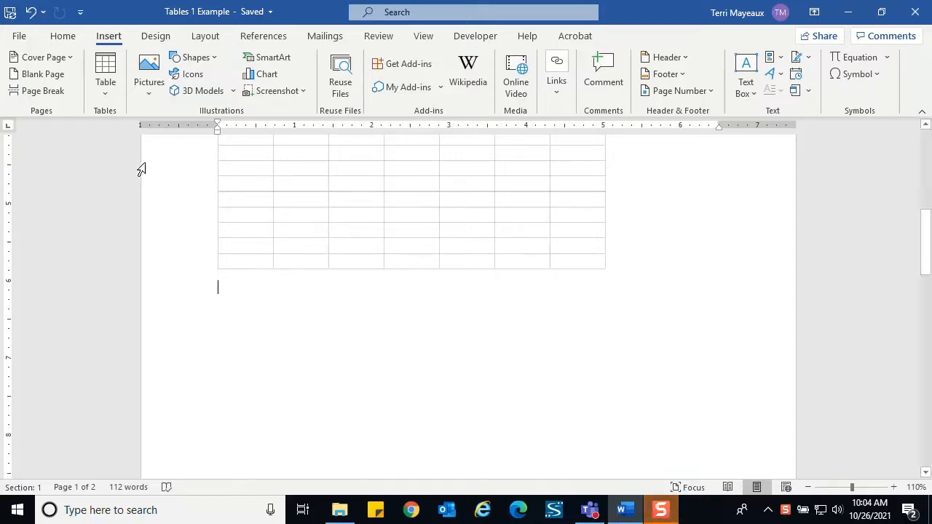
Step: Insert the built-in Tabular List quick table below the embedded spreadsheet
click(107, 95)
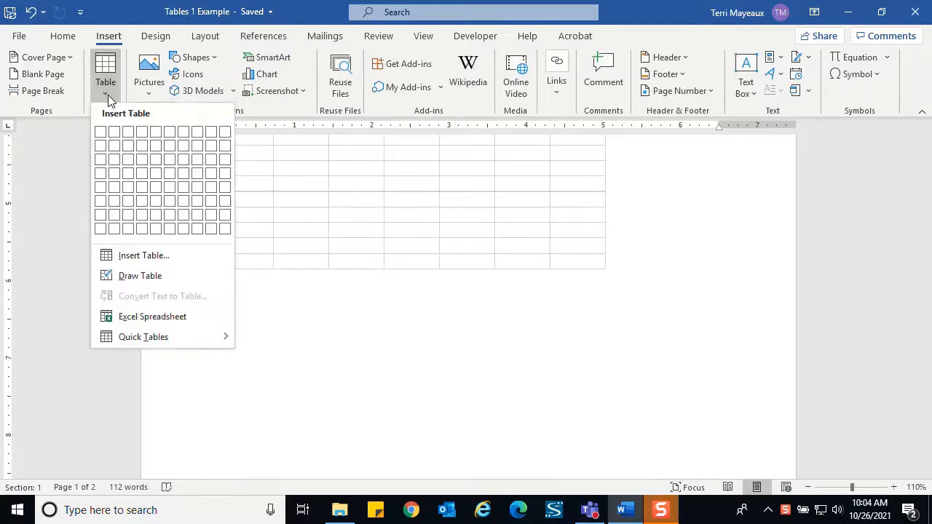
mouse_move(150, 337)
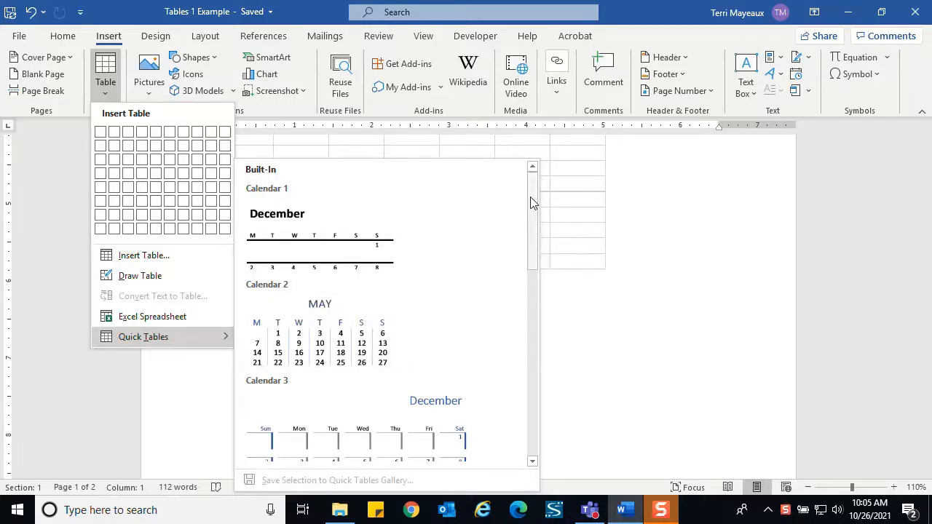
drag(532, 202, 524, 364)
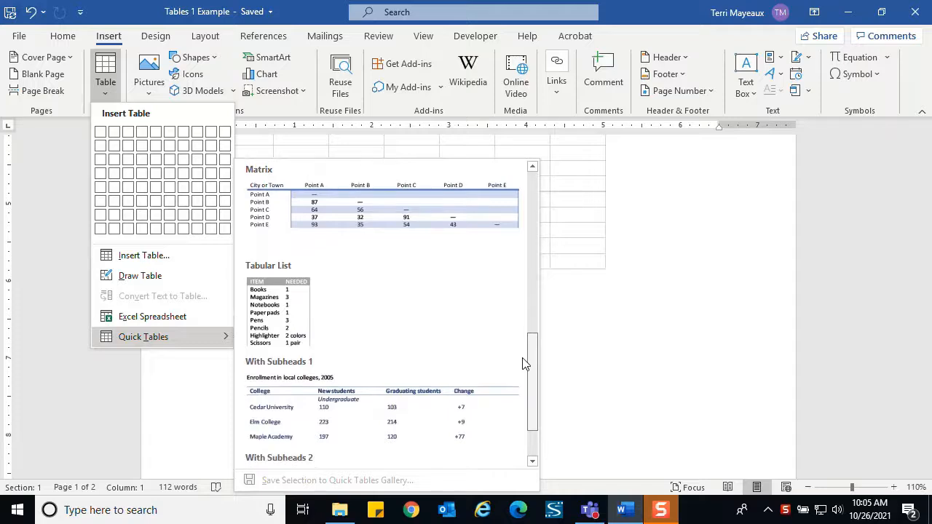
click(283, 304)
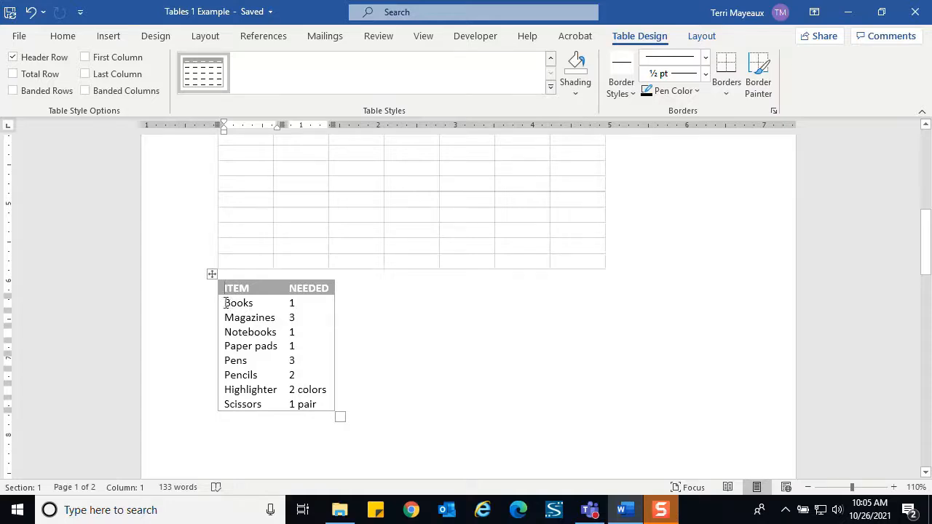
Step: Set the needed quantity for Books to 2 in the item list table
click(297, 303)
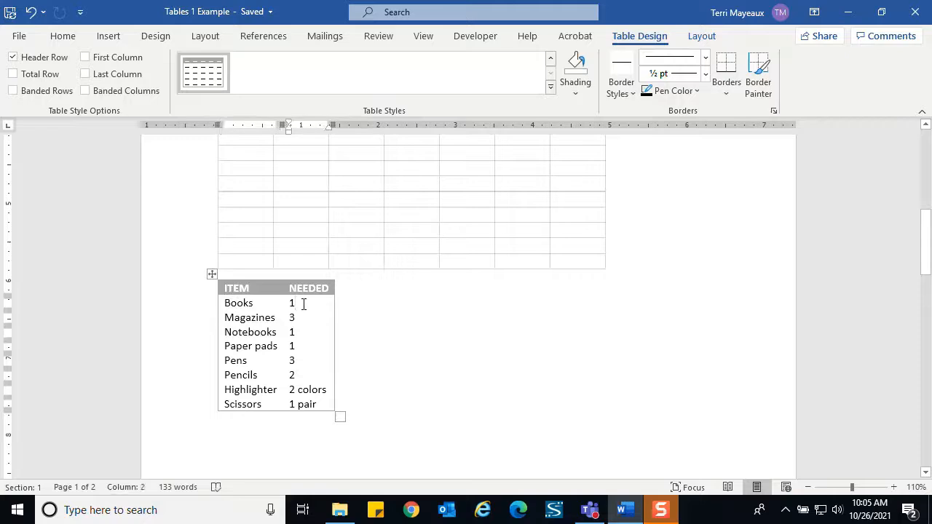
key(BackSpace)
text(2)
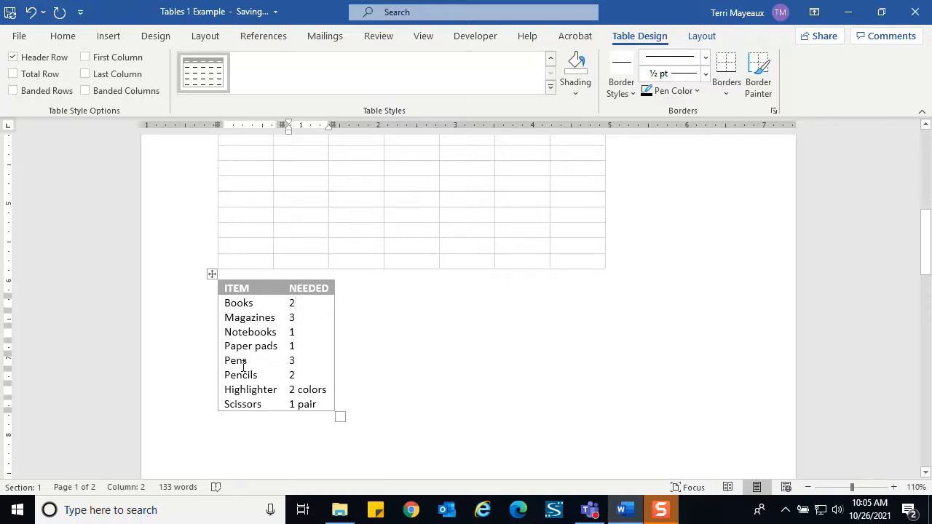
Step: Add a new row at the end of the item list table with Erasers as the item and 4 as the quantity
click(319, 403)
key(Tab)
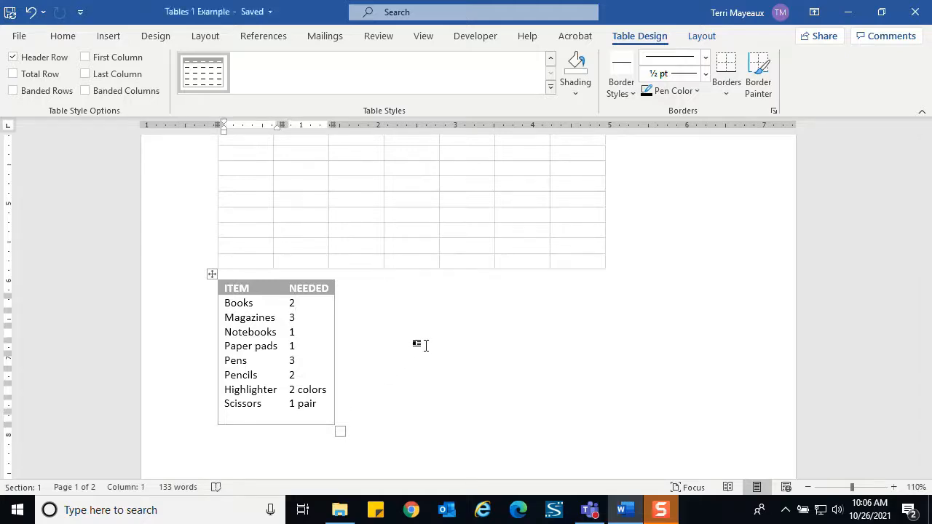
text(ERas)
key(BackSpace)
key(BackSpace)
key(BackSpace)
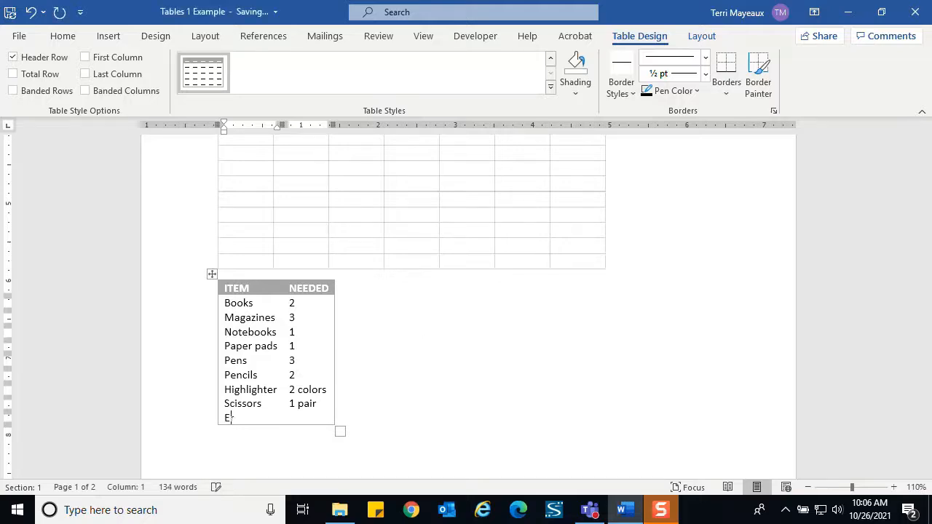
text(rasers)
key(Tab)
text(4)
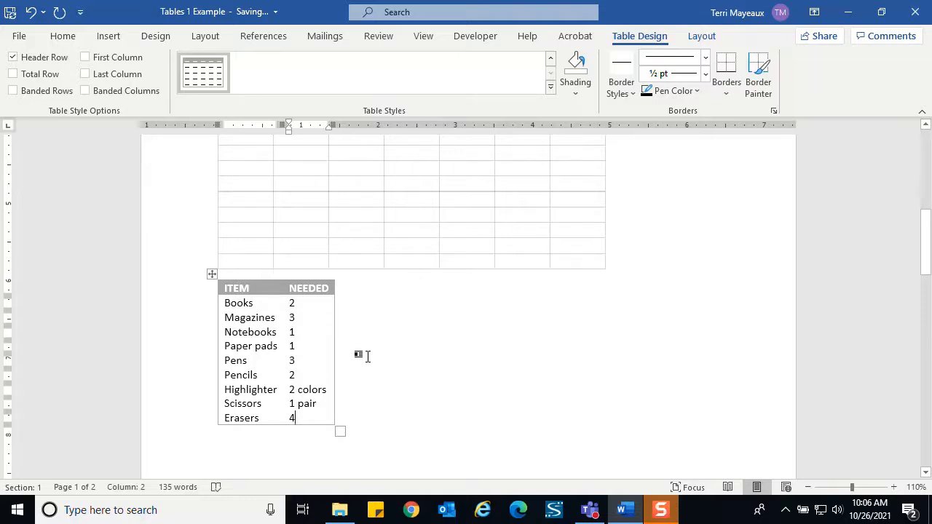
click(229, 444)
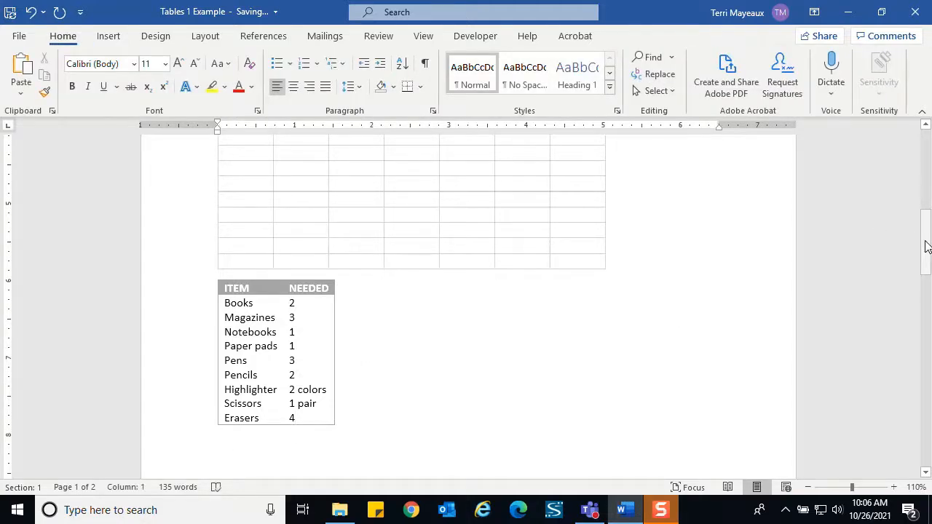
Step: Select the entire temperature table with the 10/3 and 10/4 rows and start saving it to the Quick Tables gallery
drag(925, 246, 907, 162)
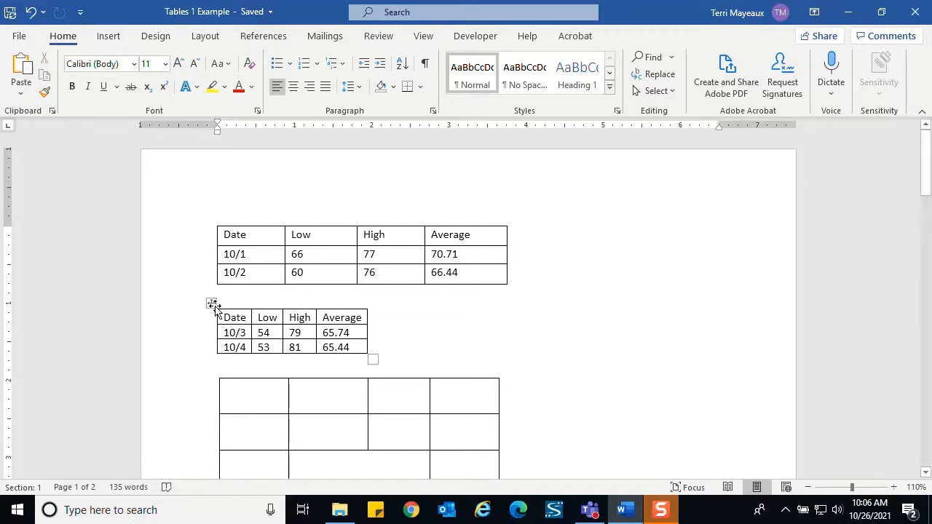
click(244, 332)
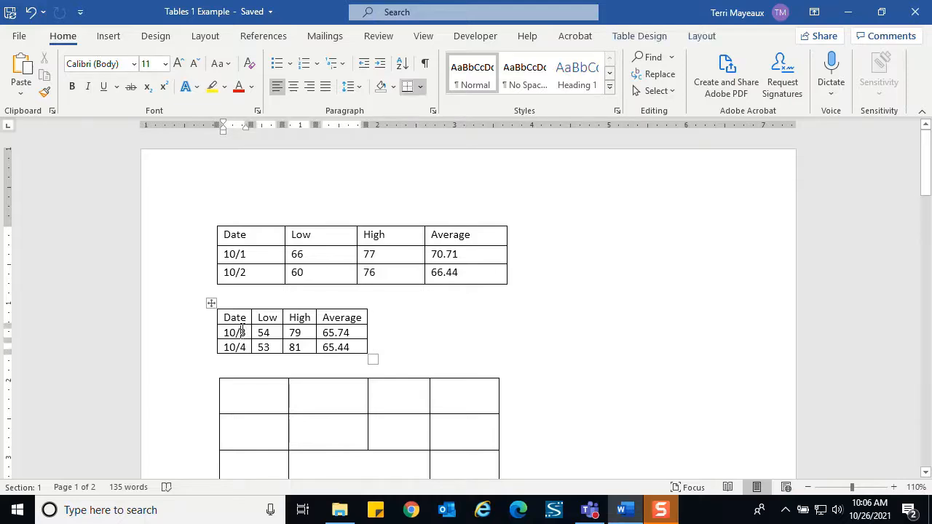
click(211, 303)
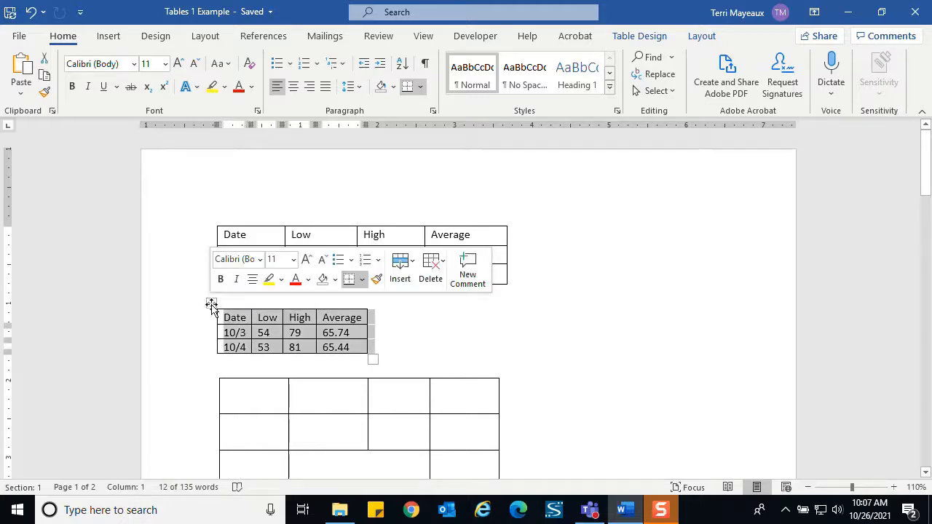
click(108, 36)
click(105, 92)
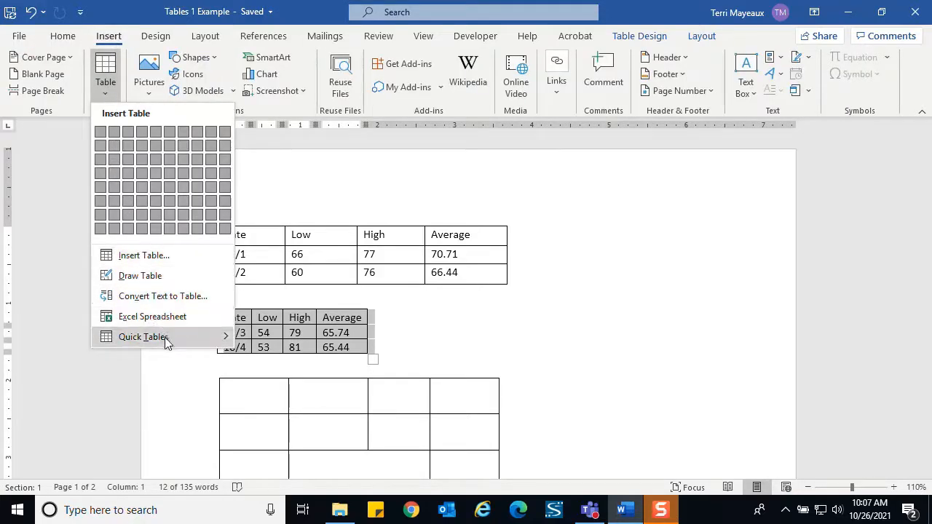
mouse_move(171, 337)
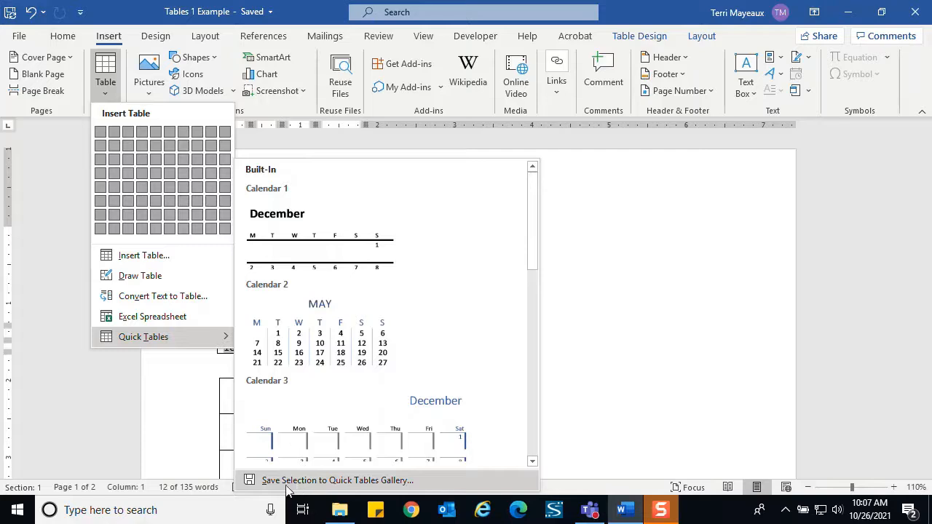
click(323, 481)
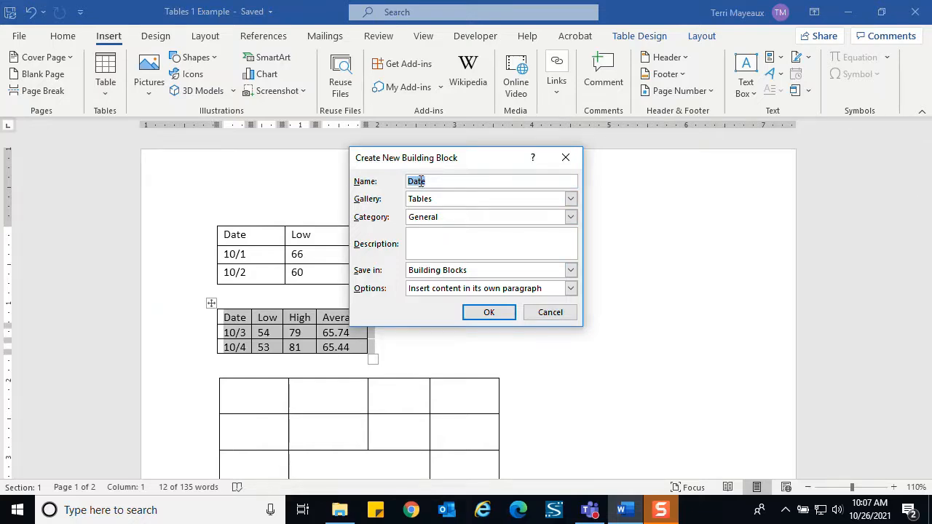
Step: Save the building block as "Average Temps" in the General category with the description "current year average temps"
text(Average Temps)
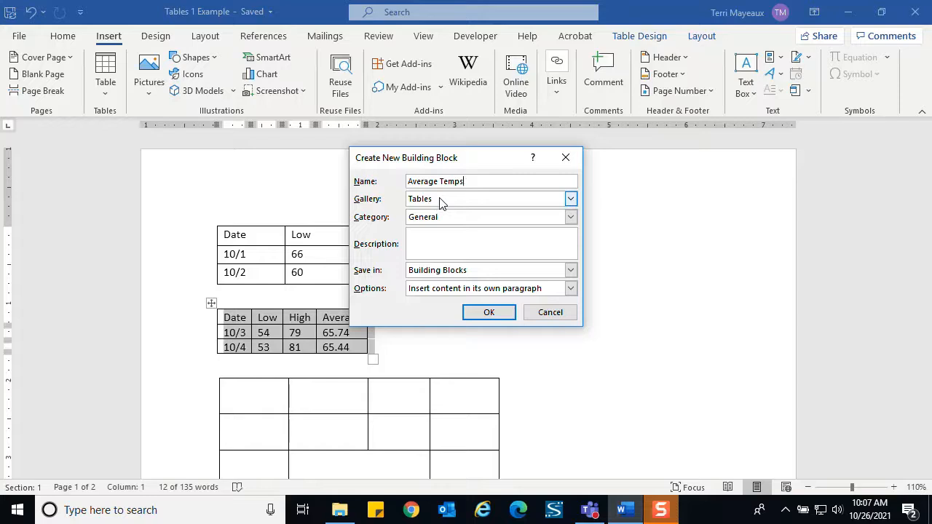
click(571, 218)
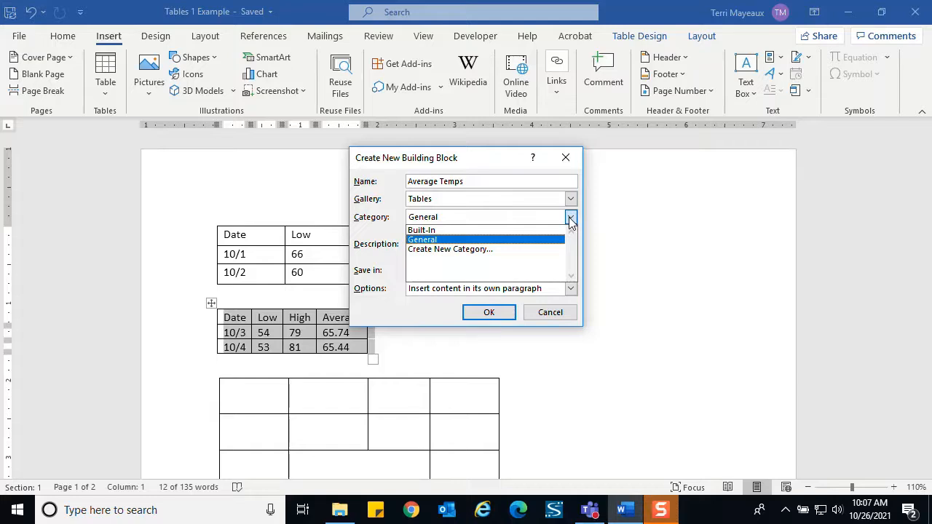
click(453, 220)
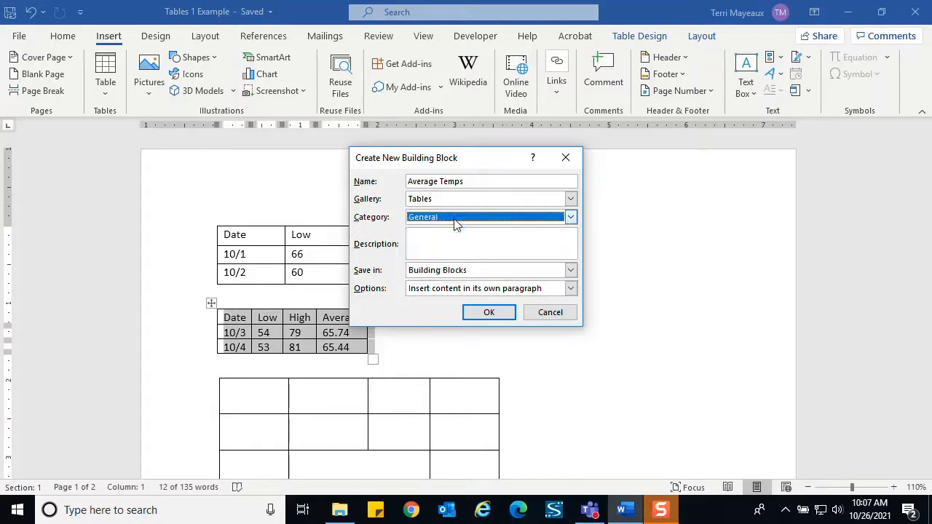
click(422, 236)
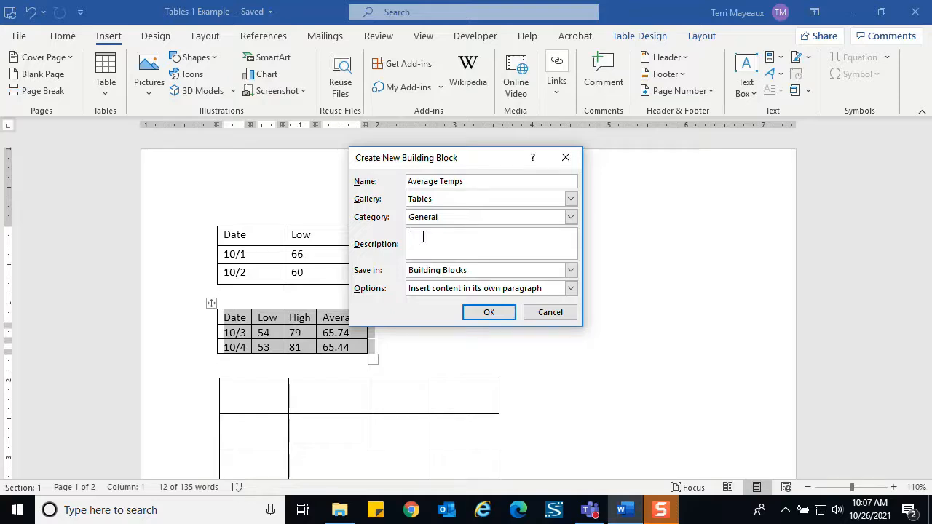
text(current year average temps)
click(488, 313)
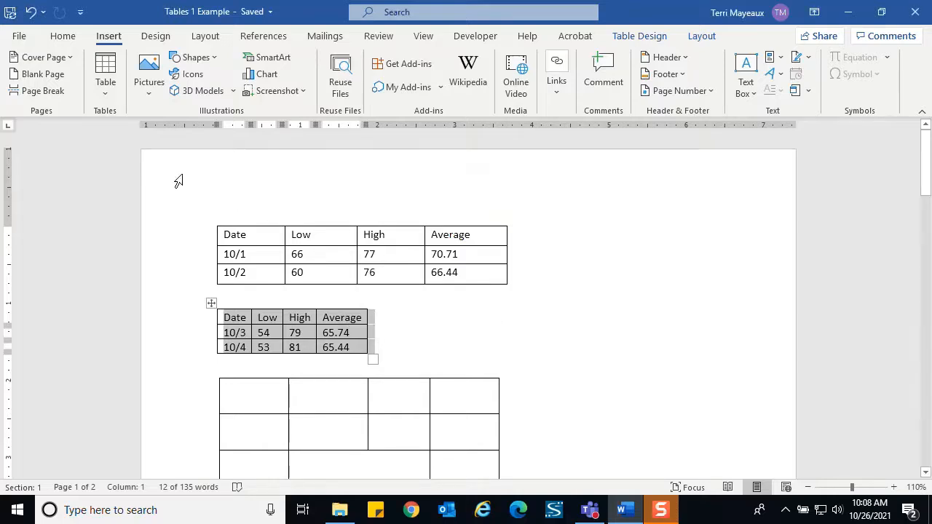
Step: Look through the Quick Tables gallery for the saved Average Temps table
click(106, 97)
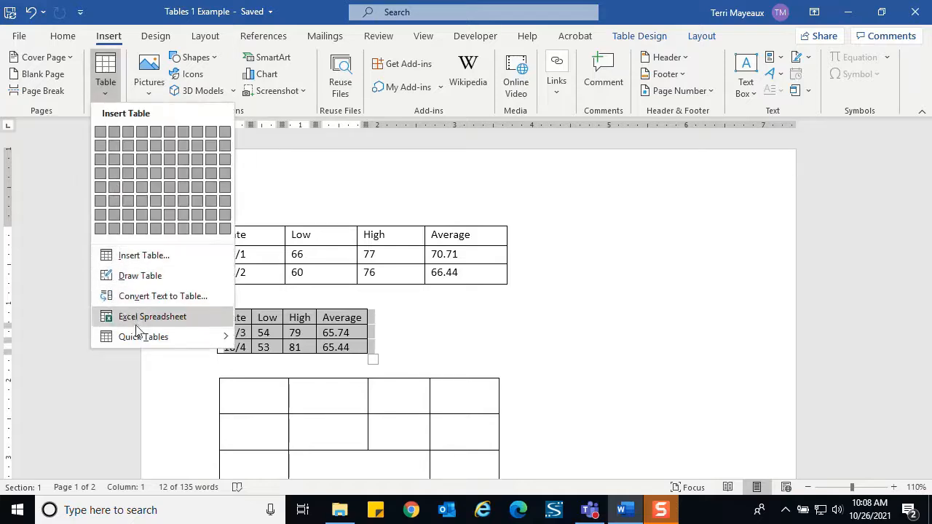
mouse_move(135, 334)
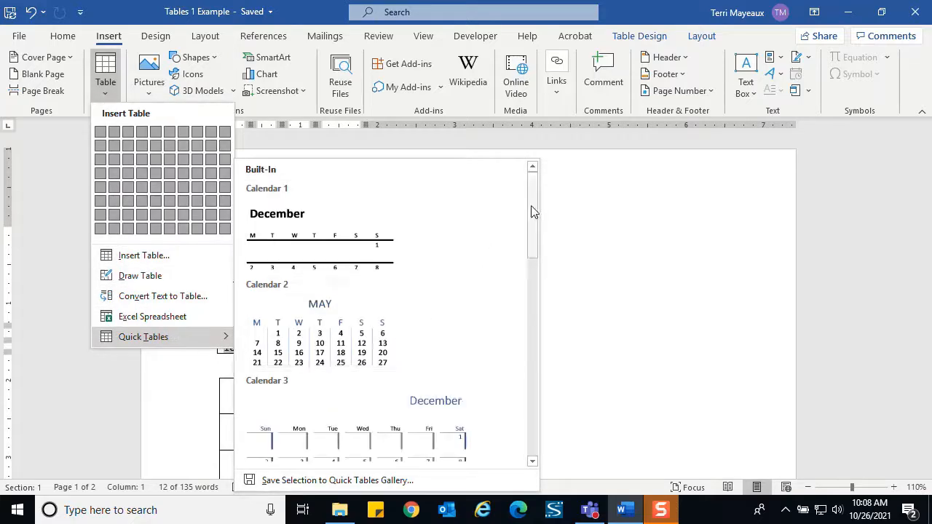
drag(531, 204, 531, 444)
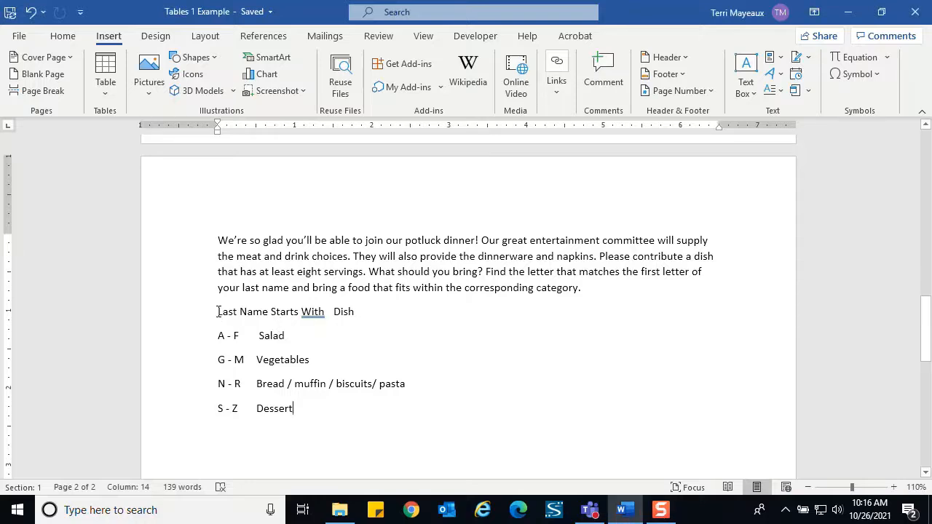
Step: Convert the five-line Last Name Starts With and Dish list into a two-column table with a fixed column width, separating text at tabs
drag(218, 312, 402, 400)
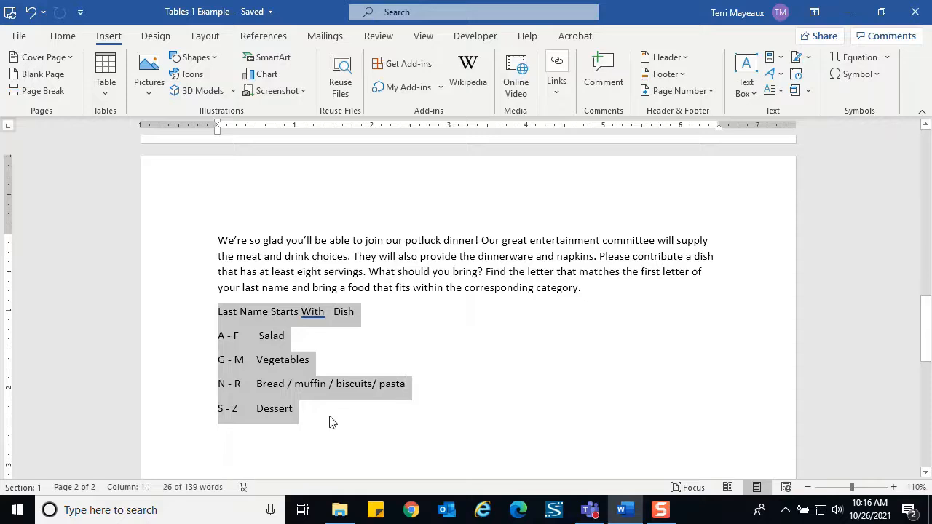
click(106, 99)
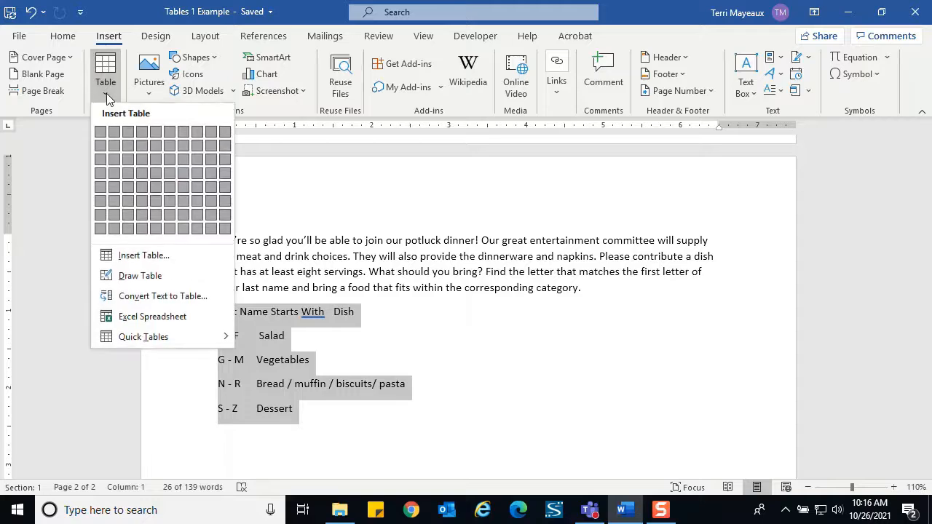
click(163, 296)
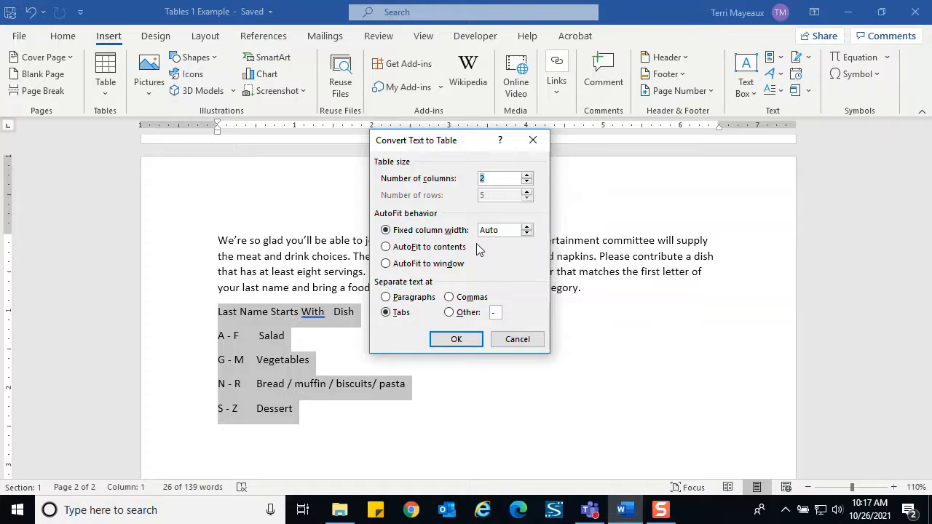
click(527, 233)
click(527, 230)
click(457, 340)
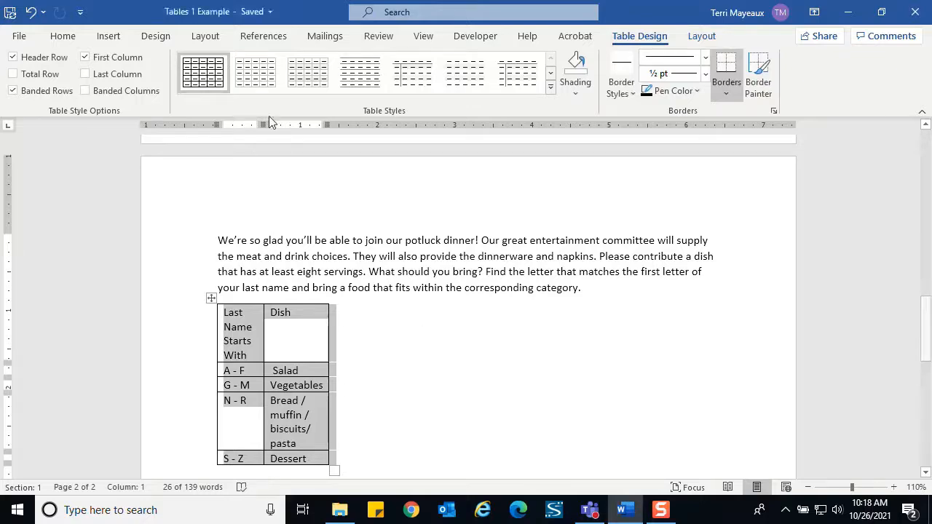
Step: Widen the potluck table's first column to about 1.5 inches and the Dish column to about 2.25 inches so each entry fits on one line
drag(264, 125, 289, 125)
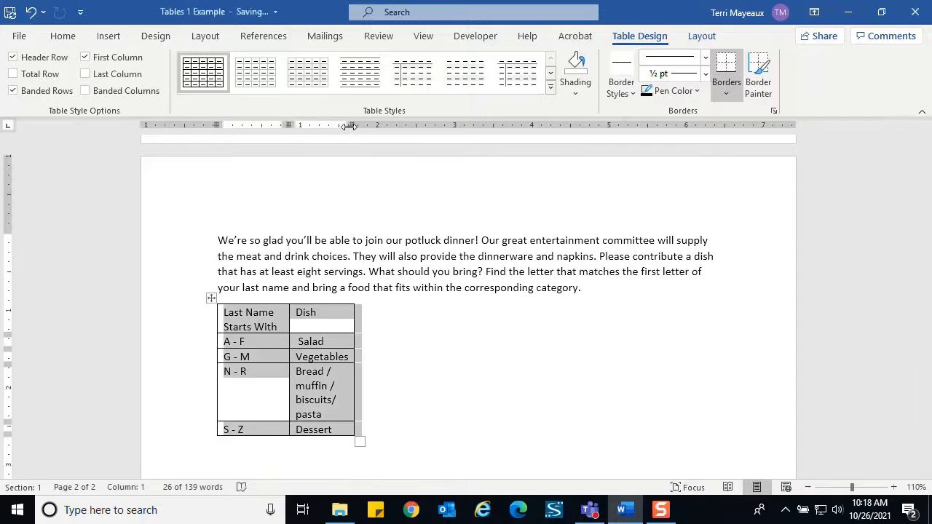
drag(349, 126, 391, 126)
click(426, 356)
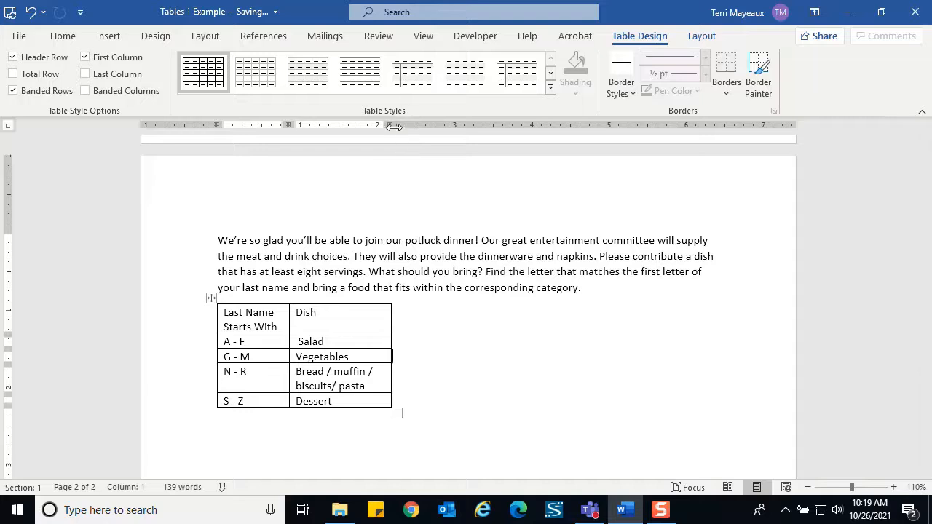
drag(389, 125, 464, 129)
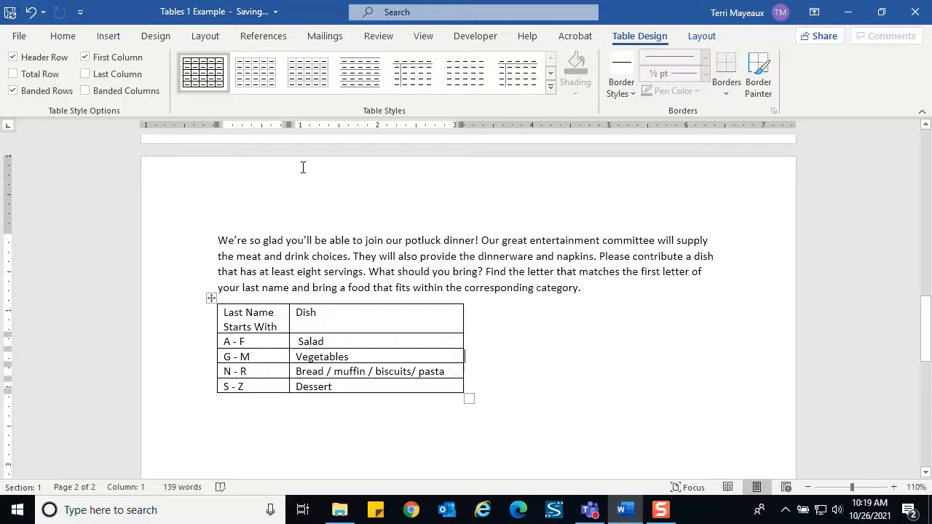
drag(288, 124, 339, 138)
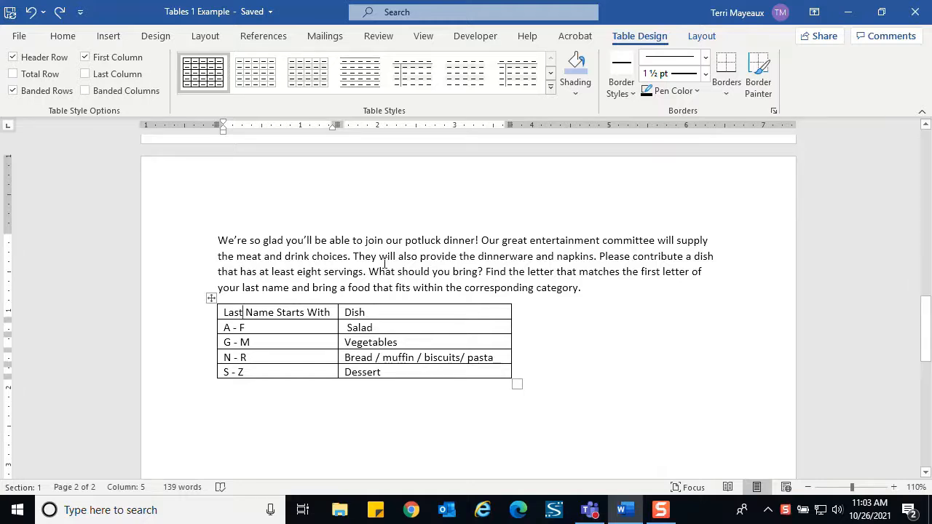
Step: Apply the Grid Table 3 - Accent 1 style to the potluck table
click(550, 90)
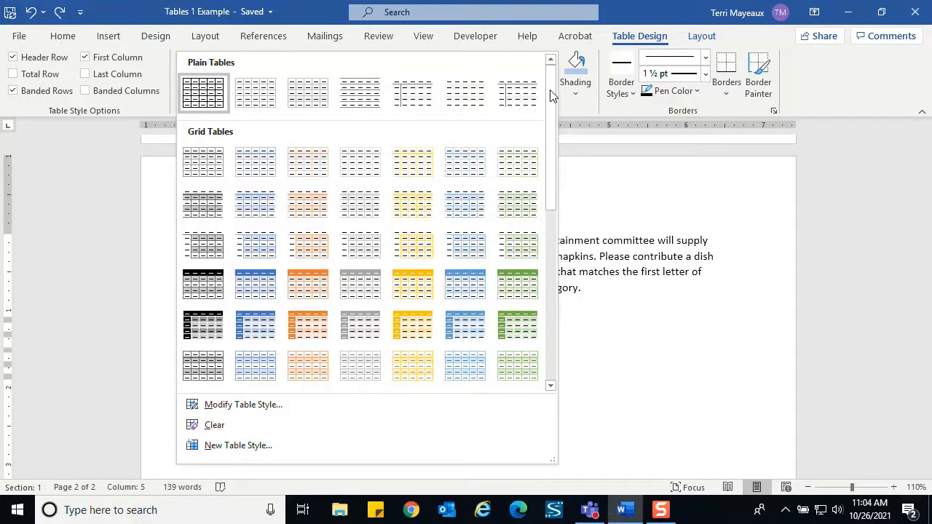
drag(551, 96, 549, 128)
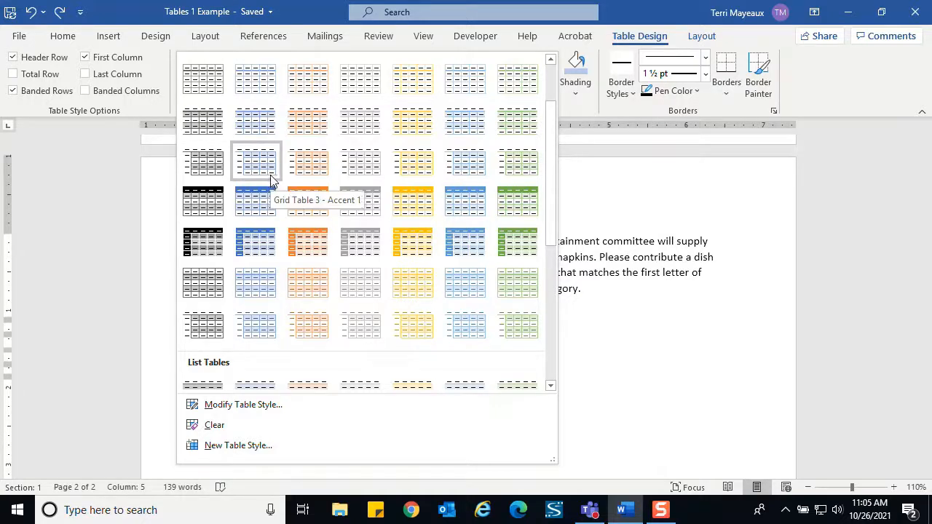
key(Escape)
key(ctrl+y)
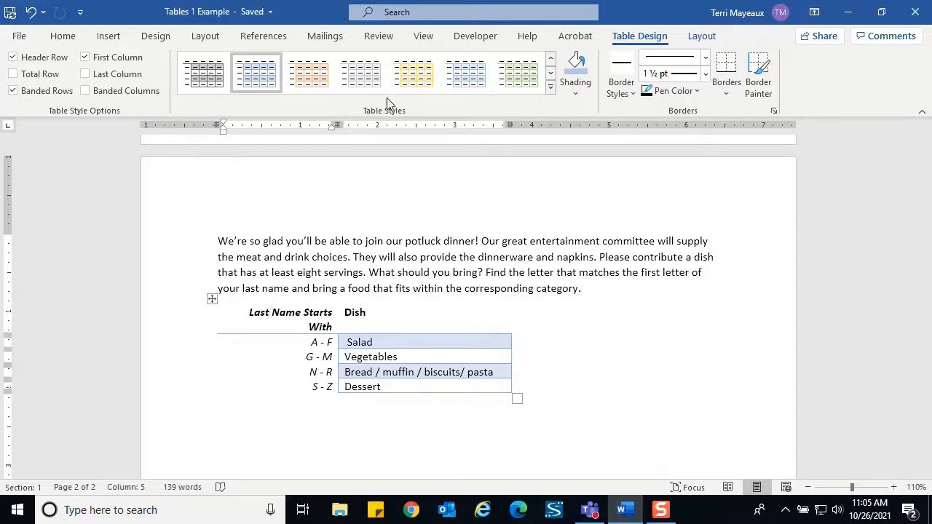
Step: Restyle the potluck table with the blue banded grid style with a solid header row, and widen the first column to fit its heading
click(551, 88)
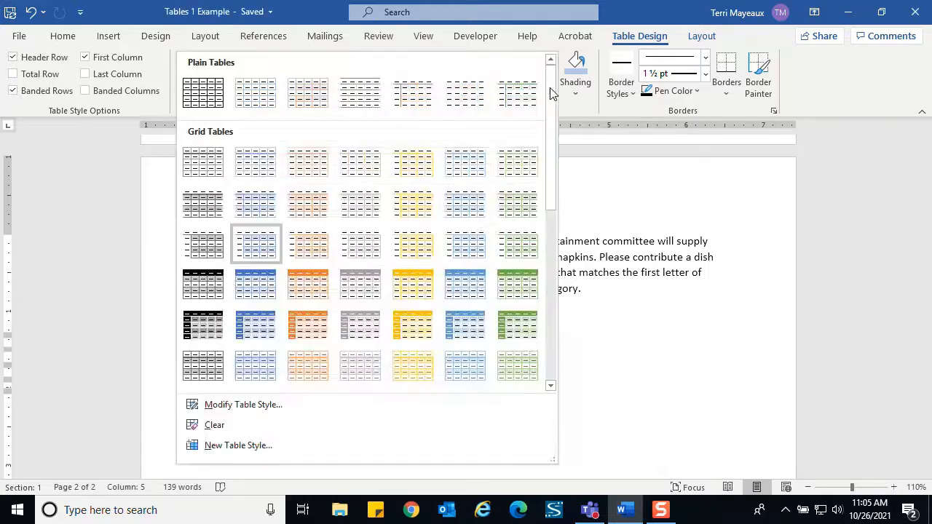
click(253, 295)
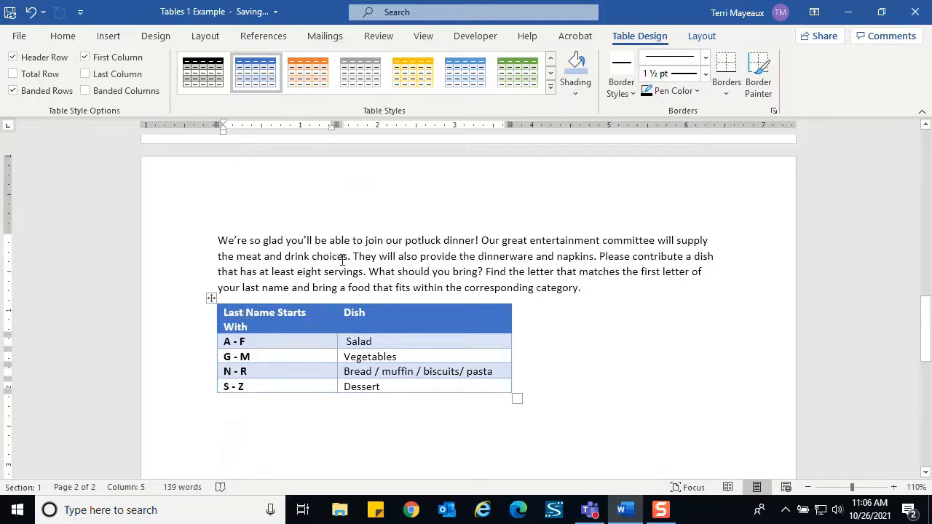
drag(337, 124, 357, 122)
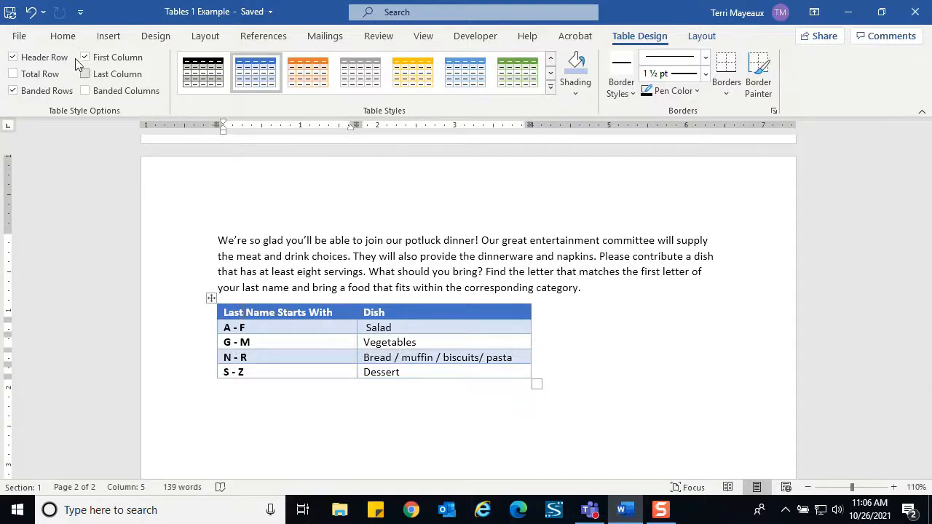
Step: Undo the column widening and both table style changes on the potluck table
click(32, 12)
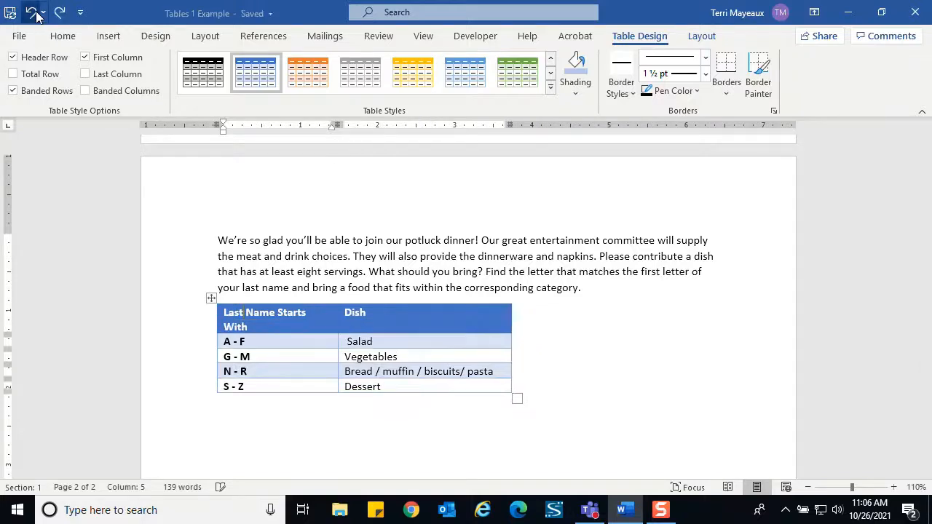
click(32, 12)
click(32, 11)
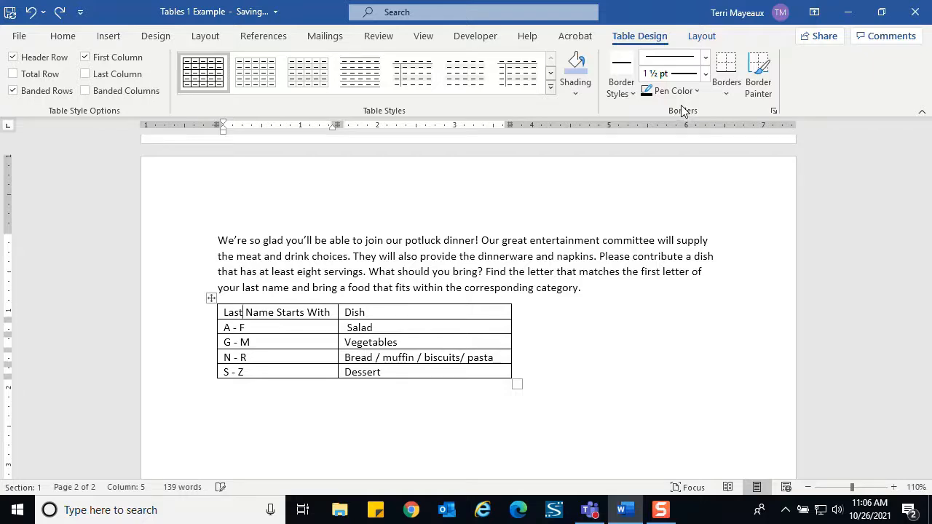
click(729, 98)
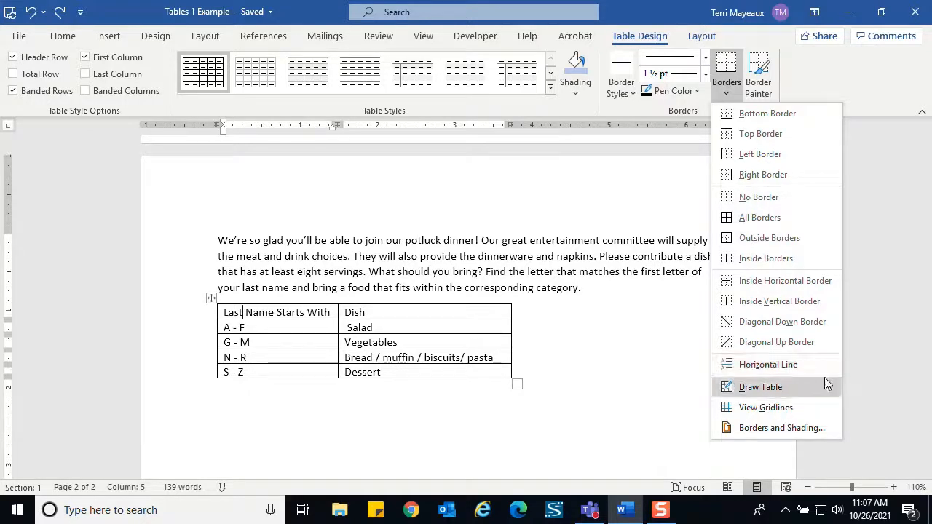
click(780, 430)
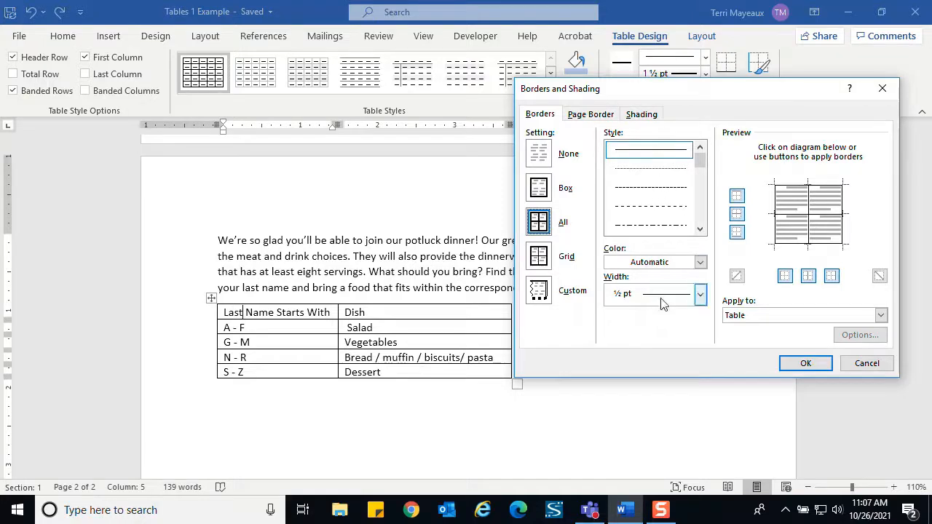
click(877, 365)
Step: Select the potluck table's header row and define red 1 ½ pt solid borders on all sides, applied to Cell
drag(233, 311, 369, 310)
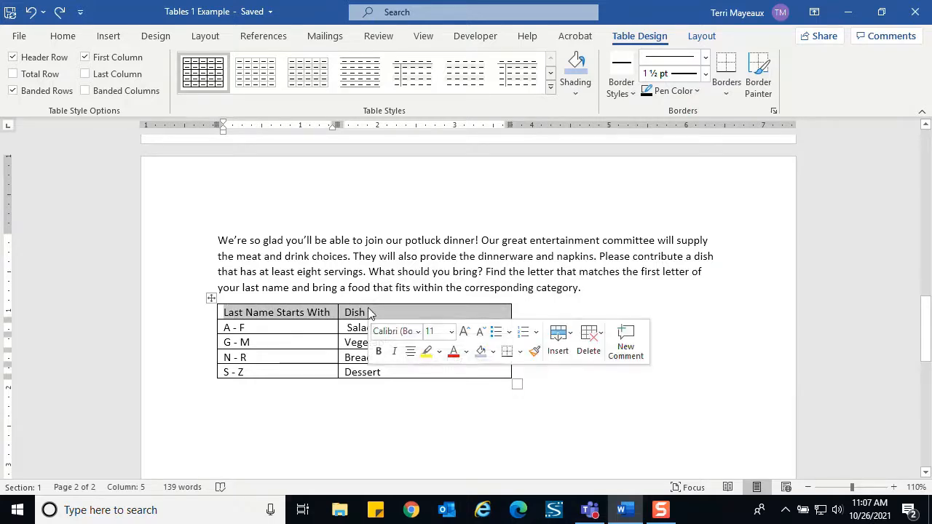
click(727, 97)
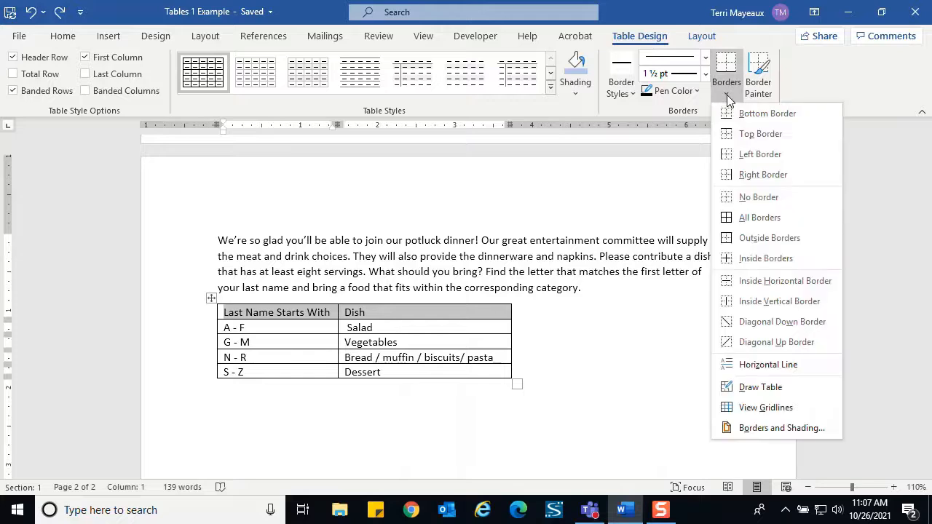
click(762, 429)
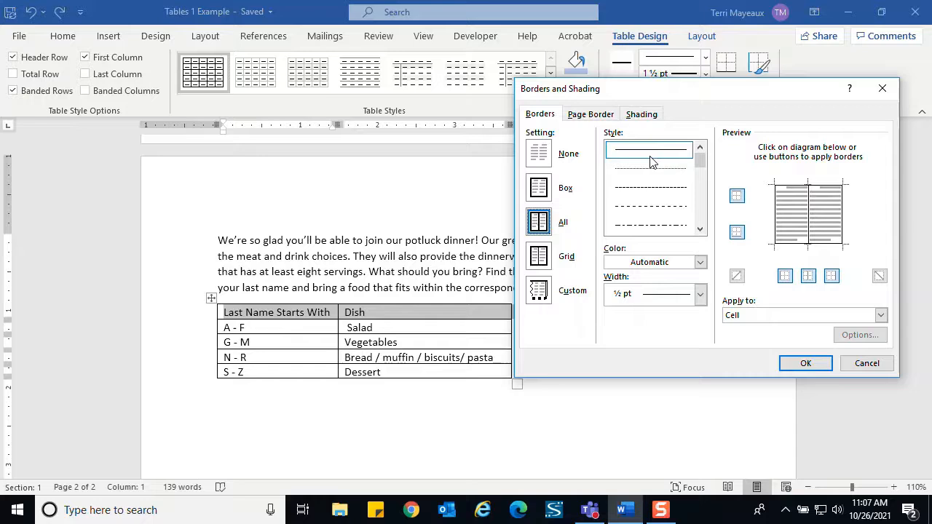
click(701, 264)
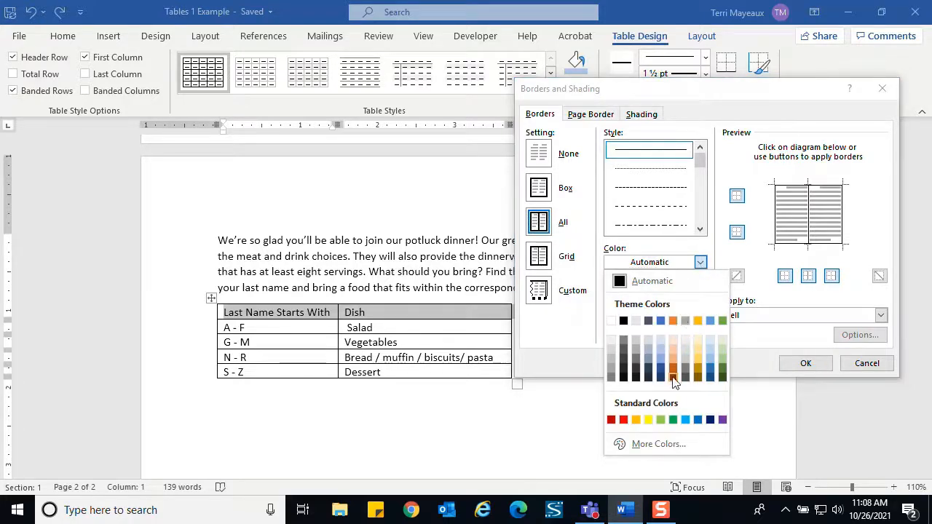
click(622, 420)
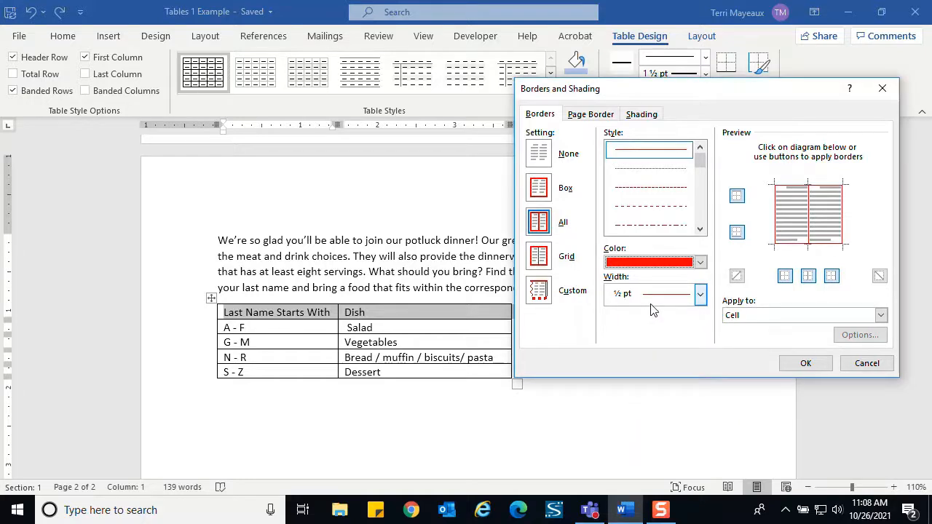
click(699, 294)
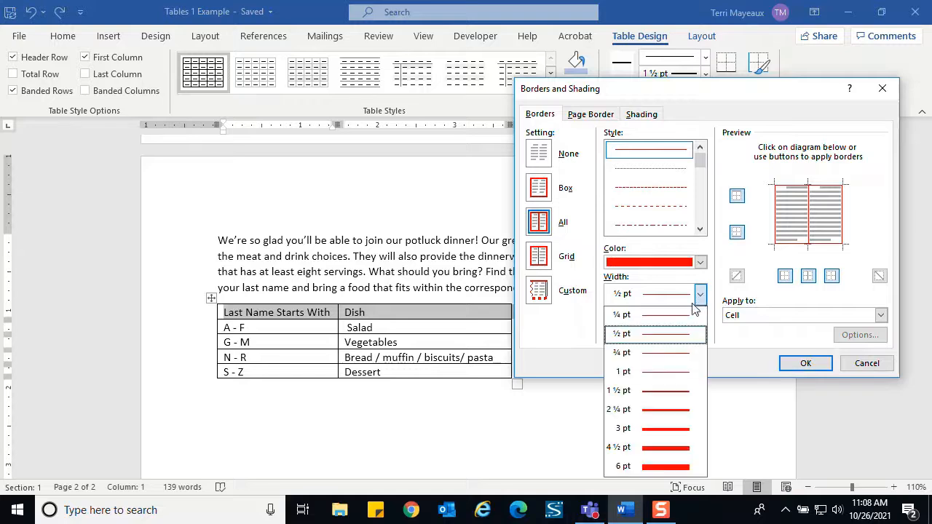
click(671, 391)
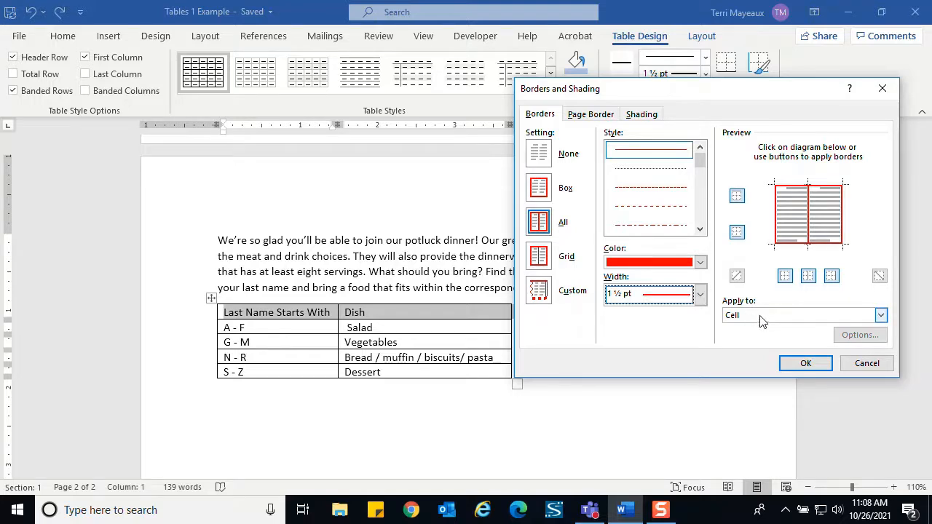
click(880, 316)
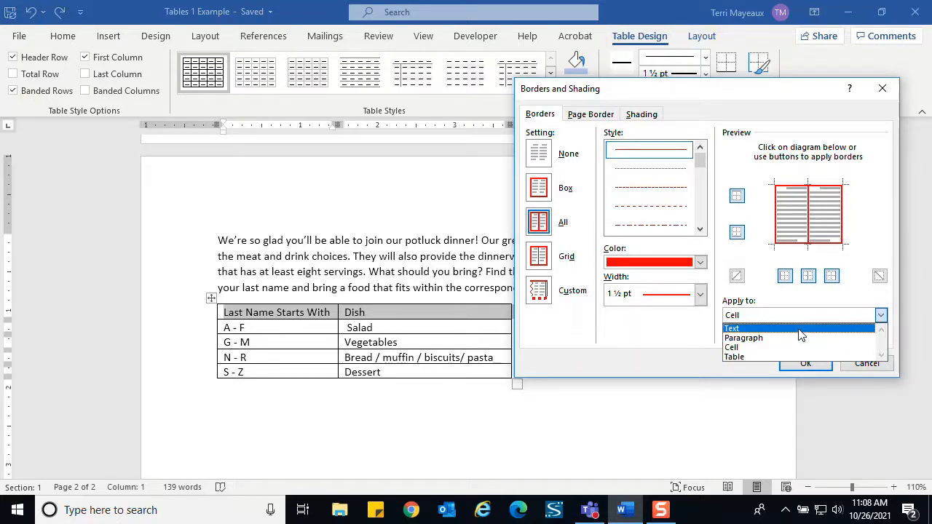
click(786, 347)
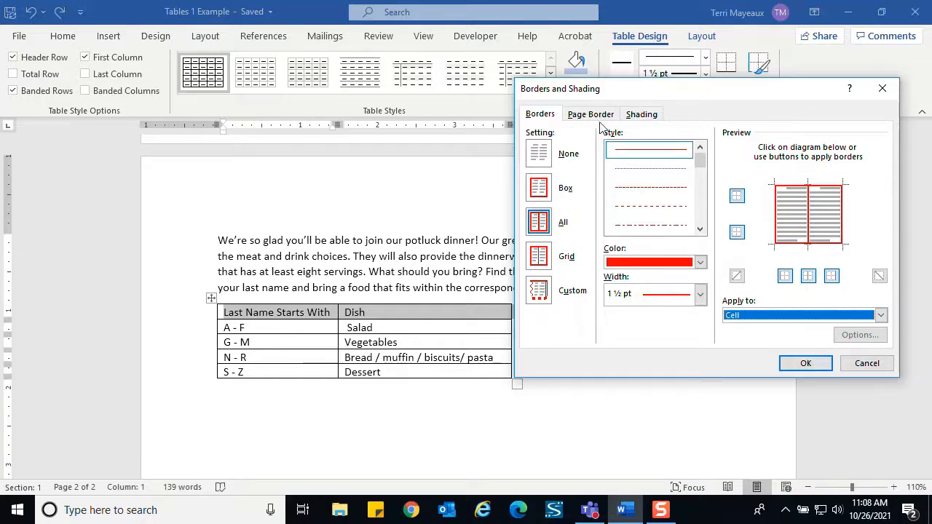
Step: Set the shading fill of the header row cells to golden yellow from the extended standard colors
click(648, 117)
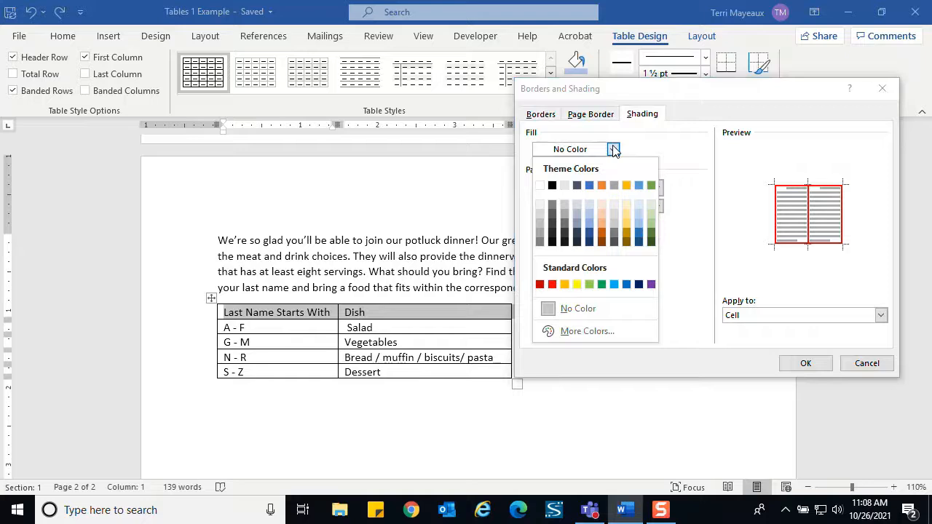
click(552, 286)
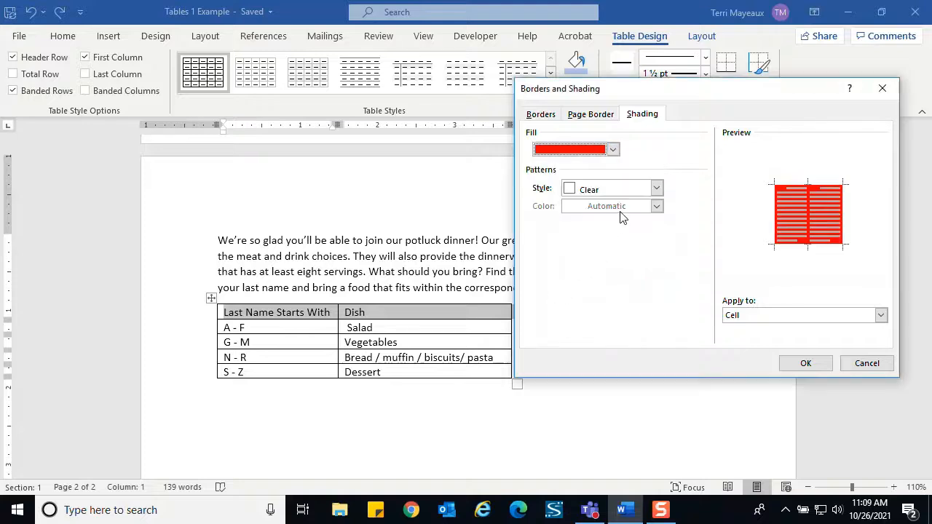
click(613, 149)
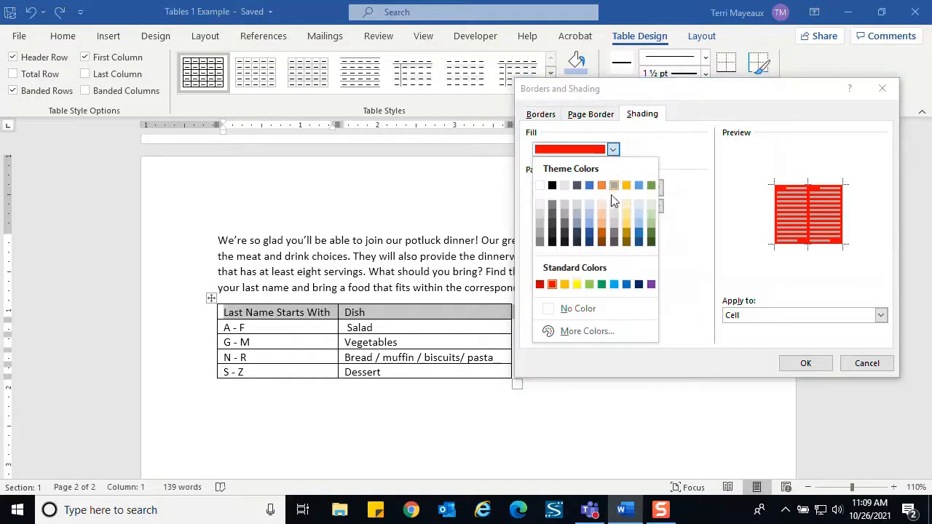
click(605, 330)
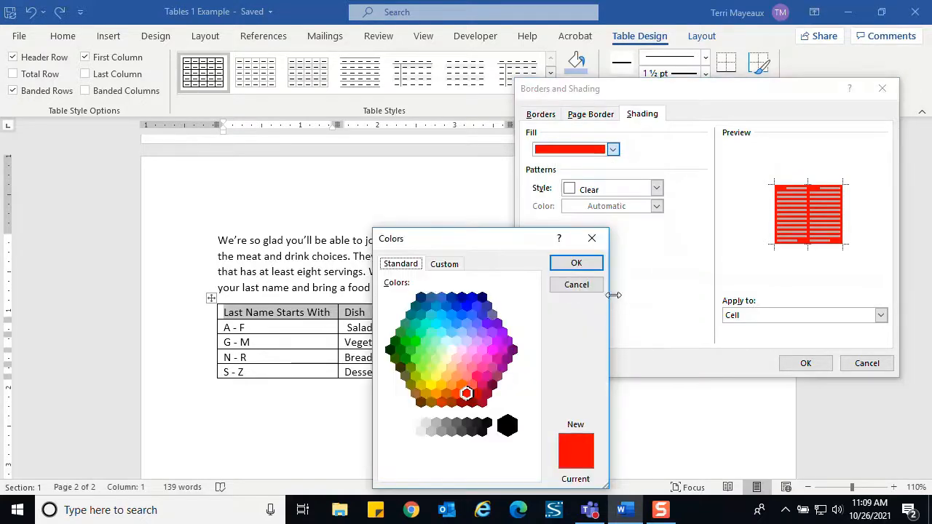
click(456, 393)
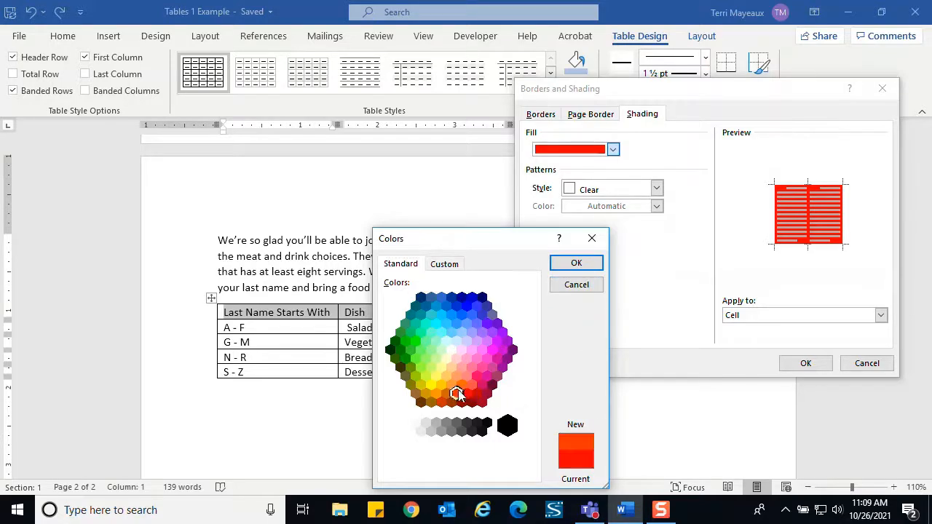
click(463, 385)
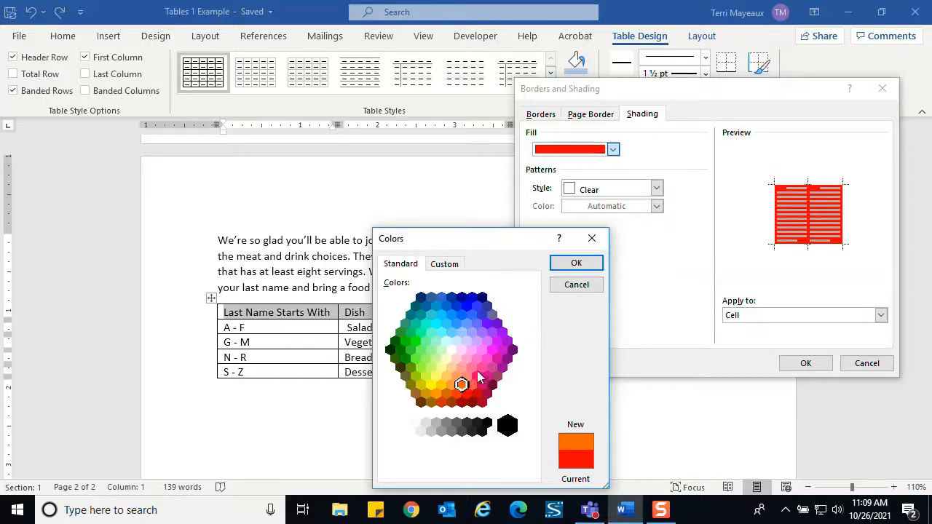
click(441, 385)
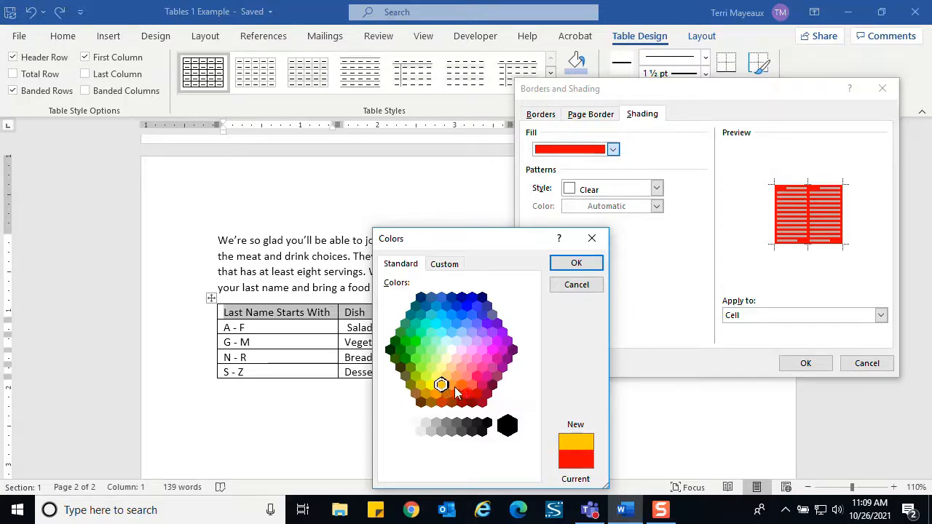
click(577, 265)
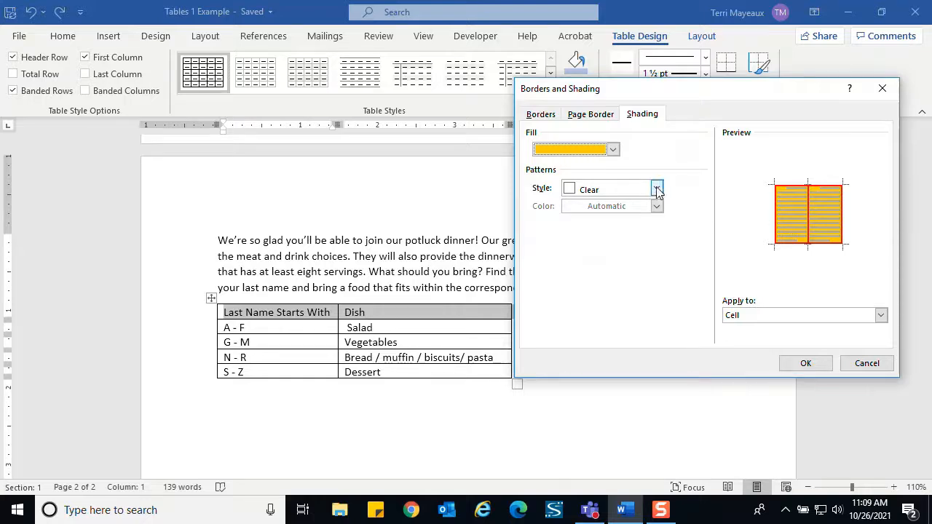
Step: Apply the defined red borders and golden yellow shading to the potluck table's header row, and deselect it
click(805, 366)
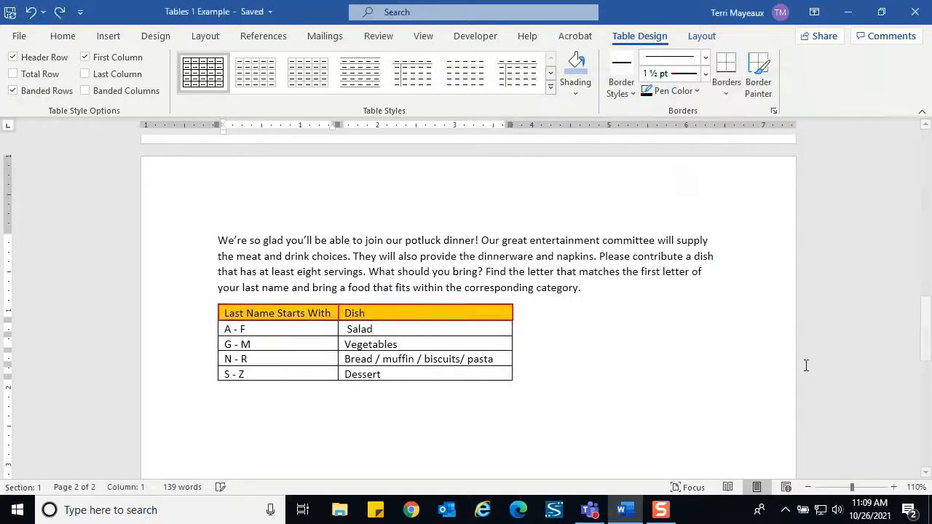
click(601, 325)
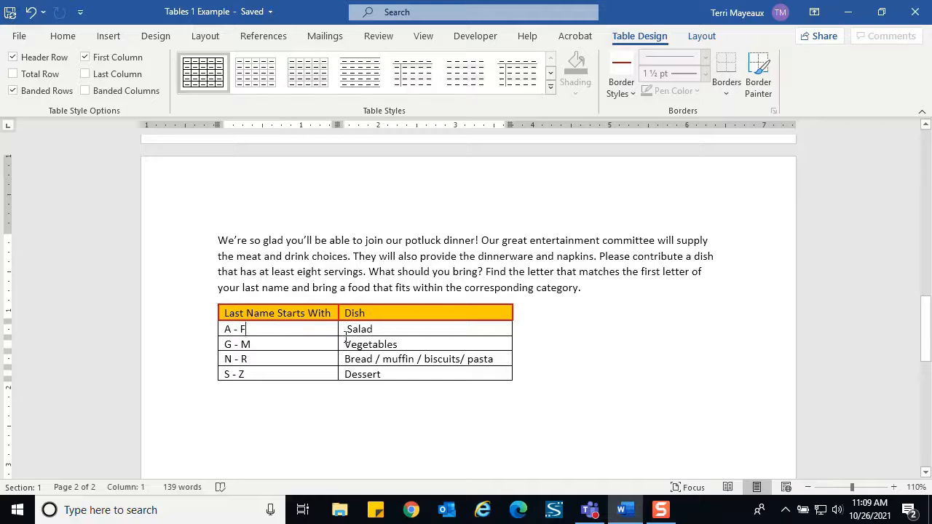
Step: Select the four rows below the potluck table's header and set their border line to solid dark gray, ¾ pt wide, applied to Cell
drag(343, 328, 439, 377)
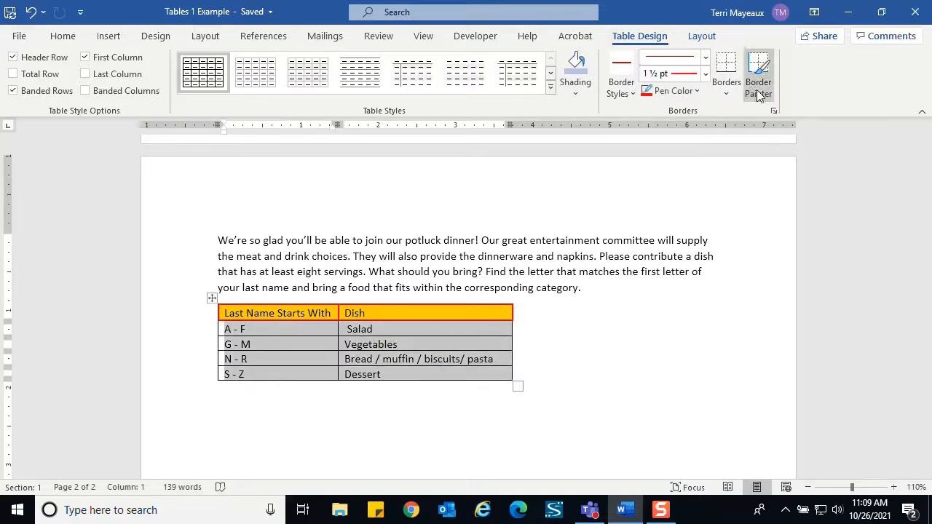
click(724, 98)
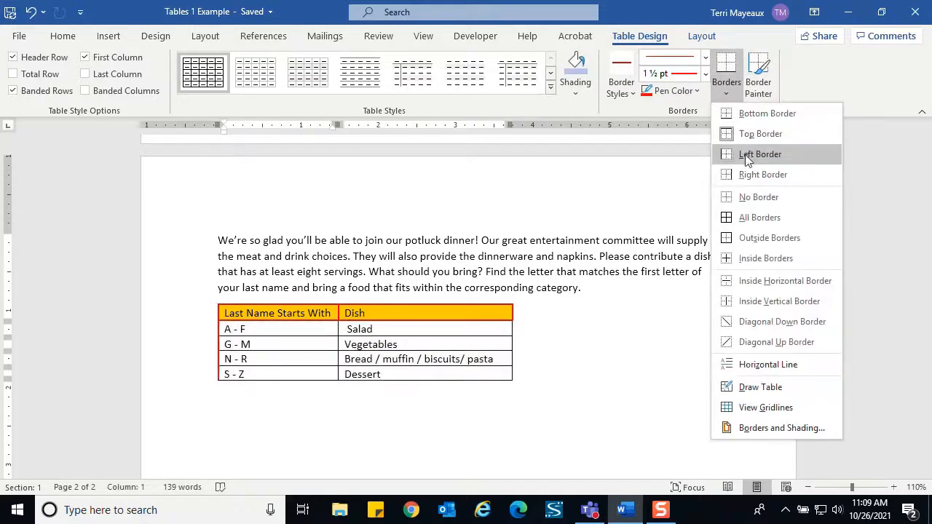
click(770, 427)
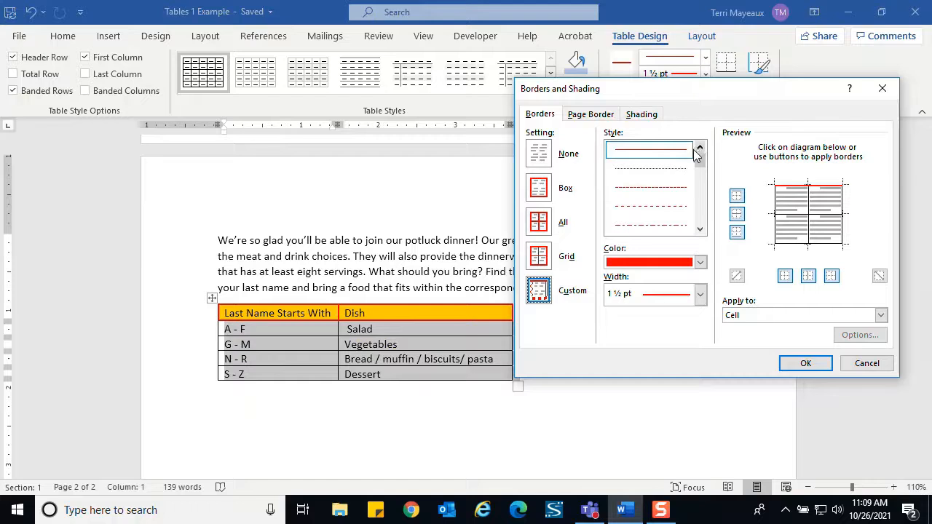
click(698, 264)
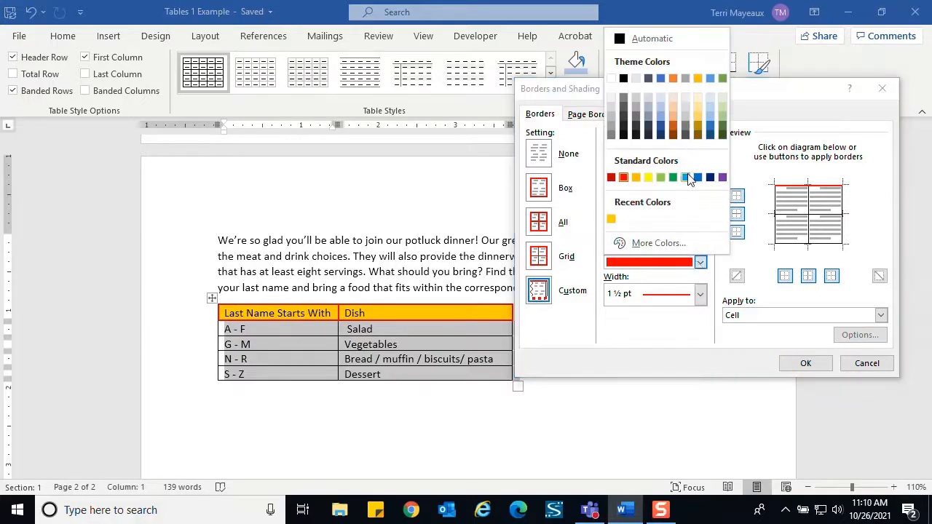
click(635, 117)
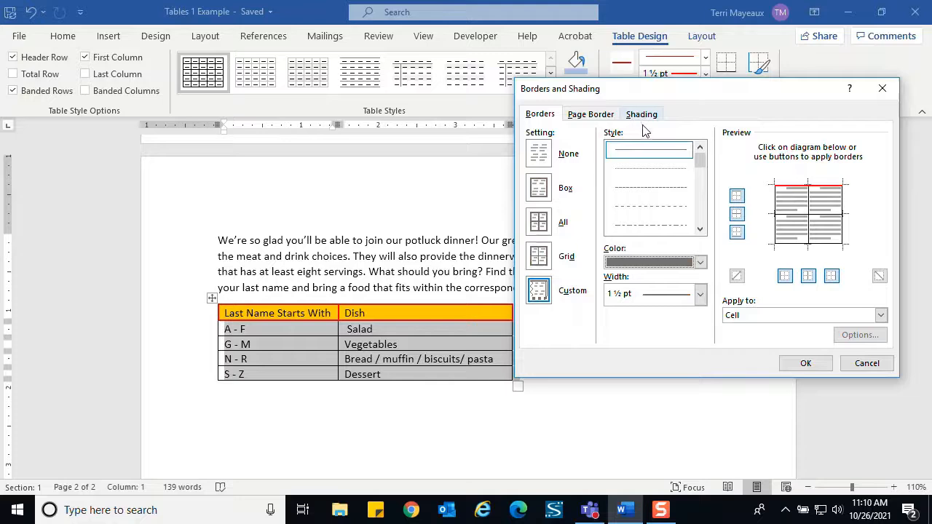
click(701, 295)
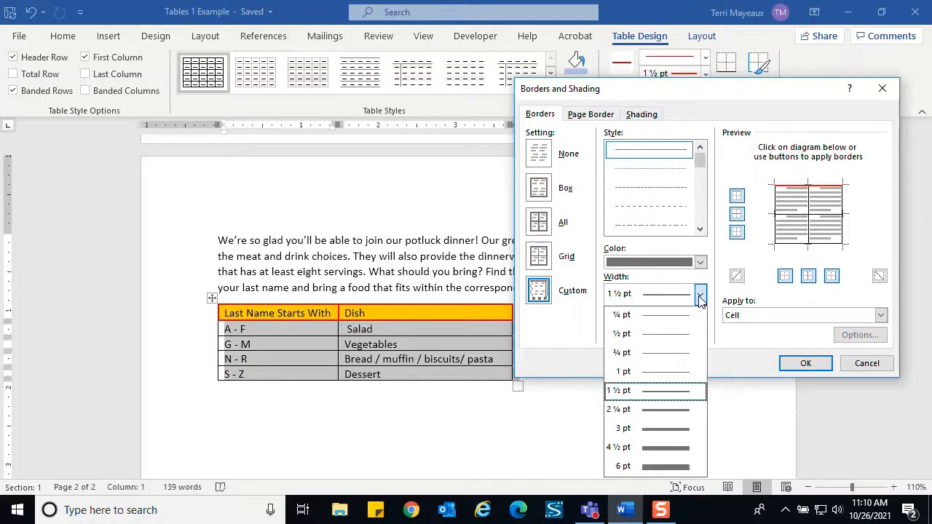
click(670, 353)
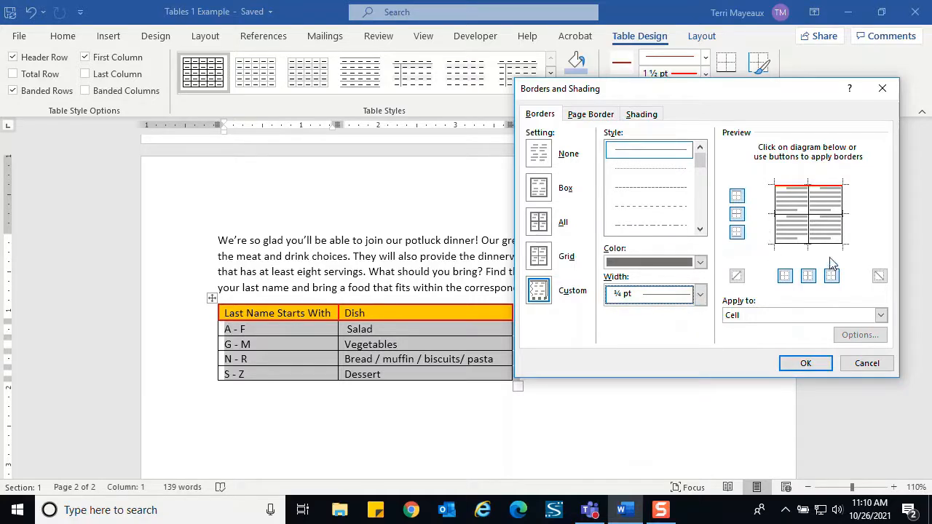
click(806, 364)
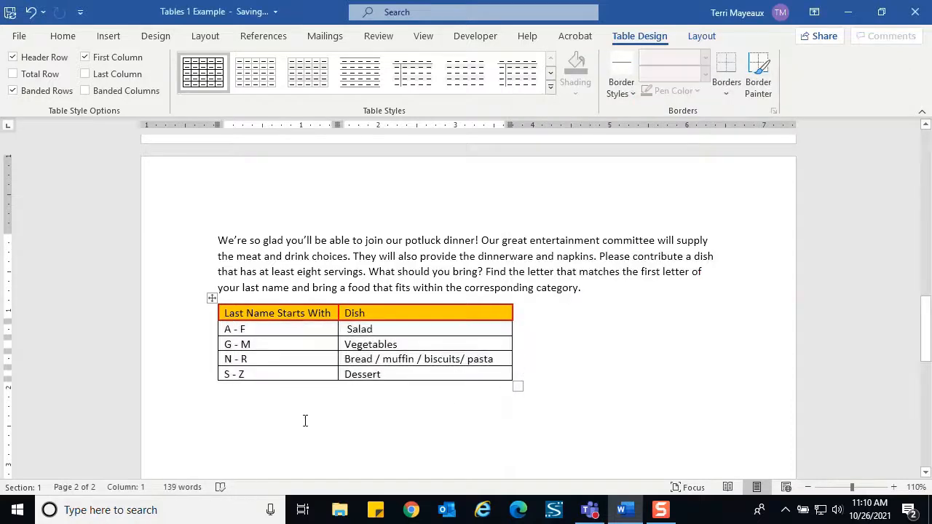